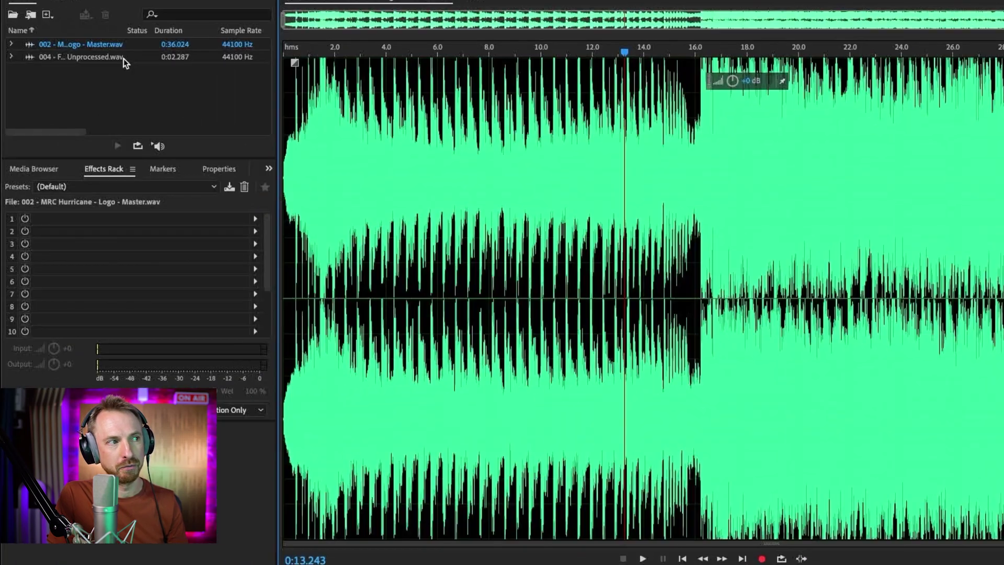
Open the 004 Female Voice Over file from the Files panel in the Waveform editor
double_click(123, 61)
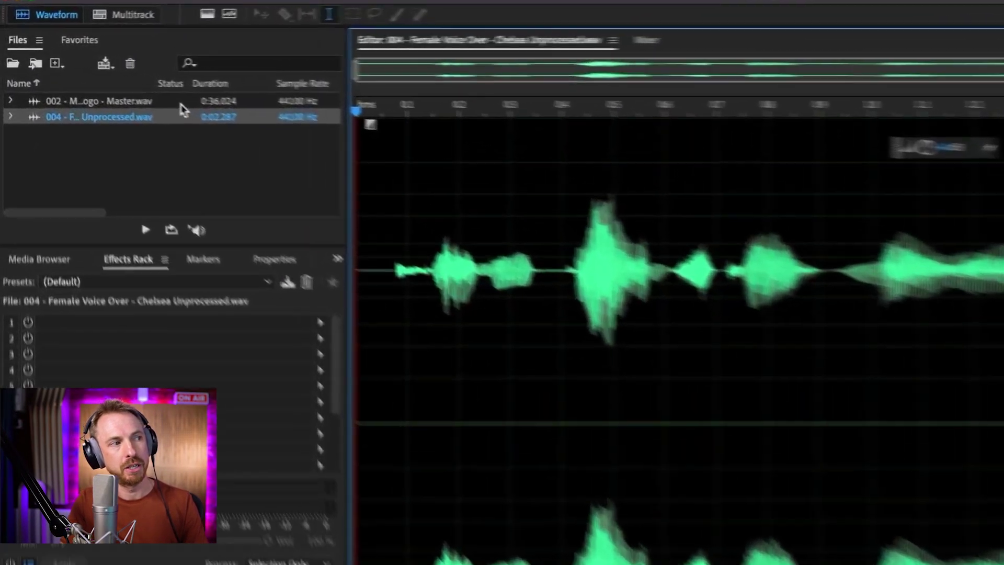
Reopen 002 Master.wav, try a -3.9 dB volume cut, then undo it
double_click(128, 84)
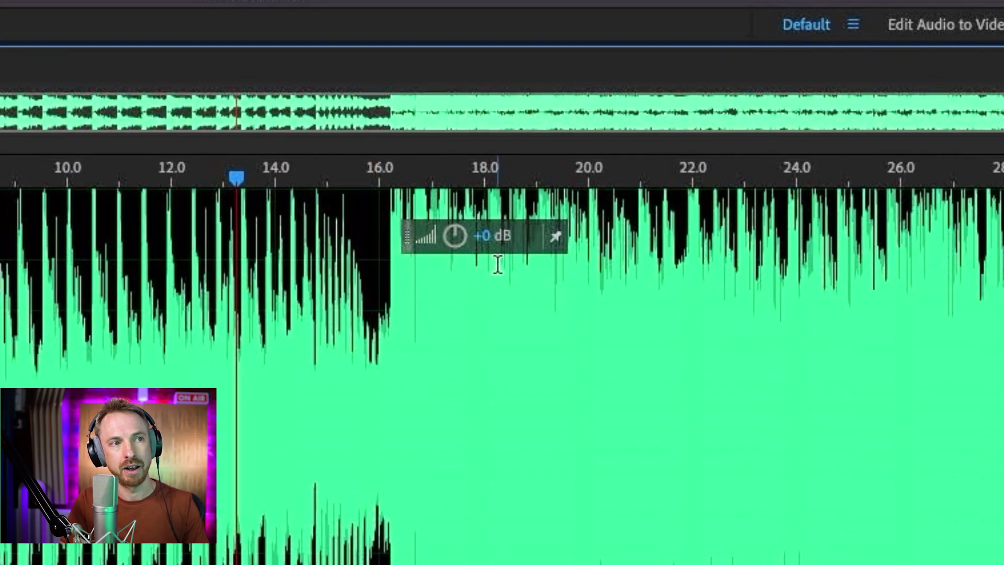
drag(450, 238, 461, 178)
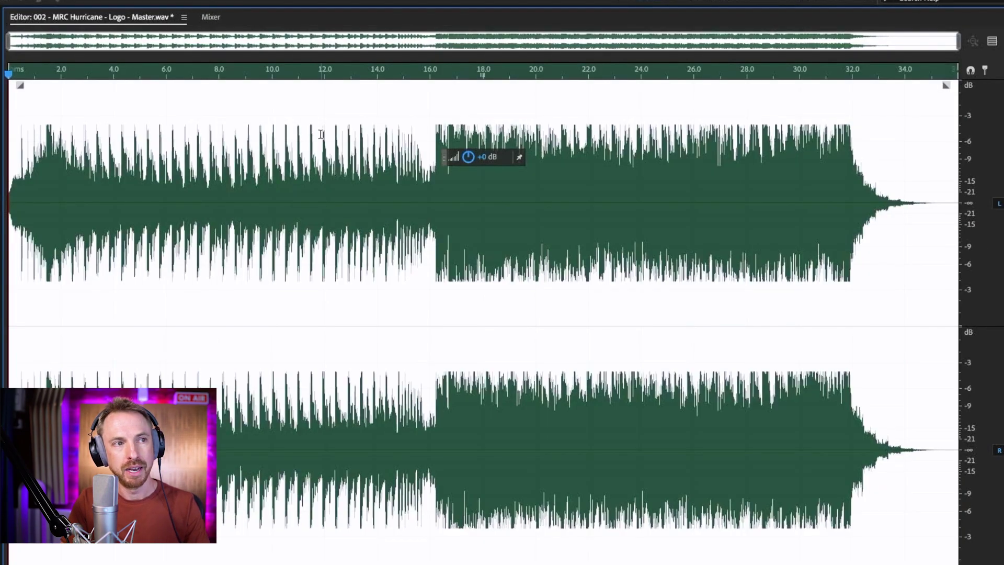
click(321, 135)
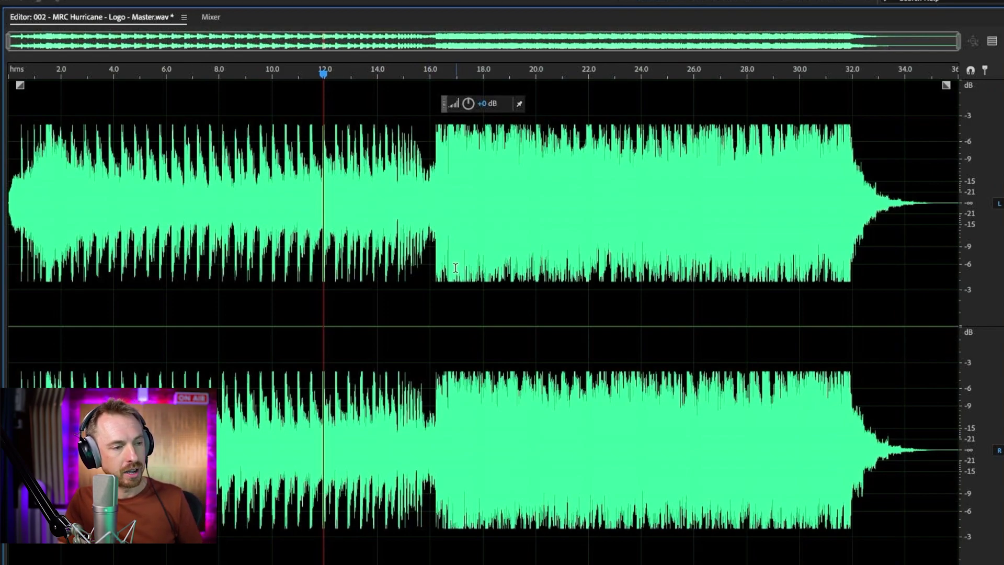
key(ctrl+z)
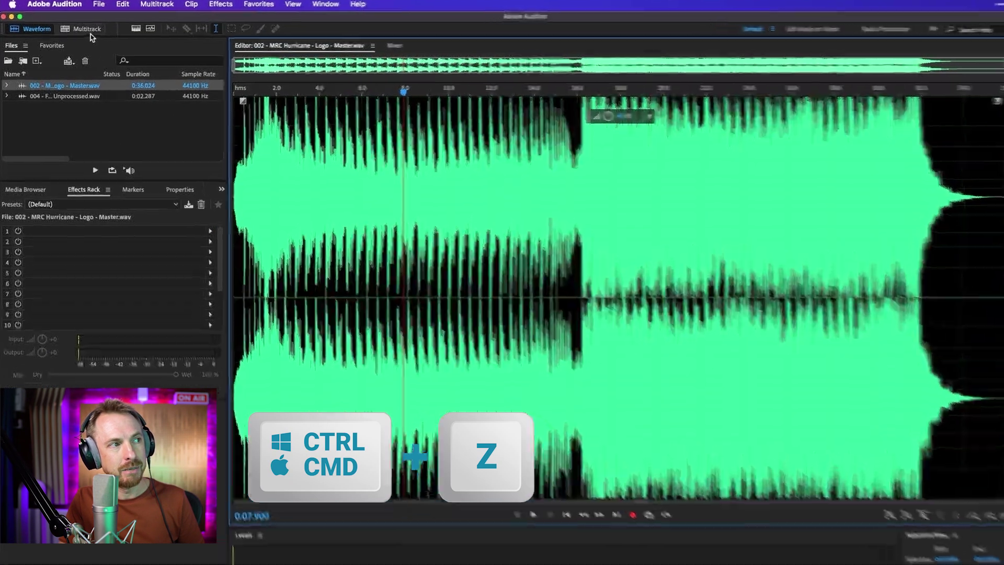
Create a new named multitrack session with Template set to None
click(93, 29)
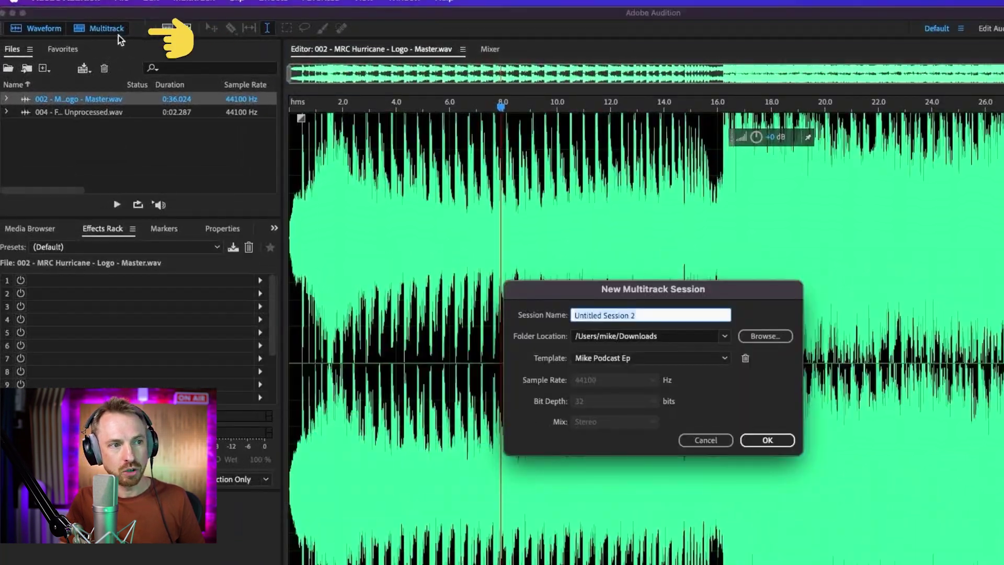
text(Mike)
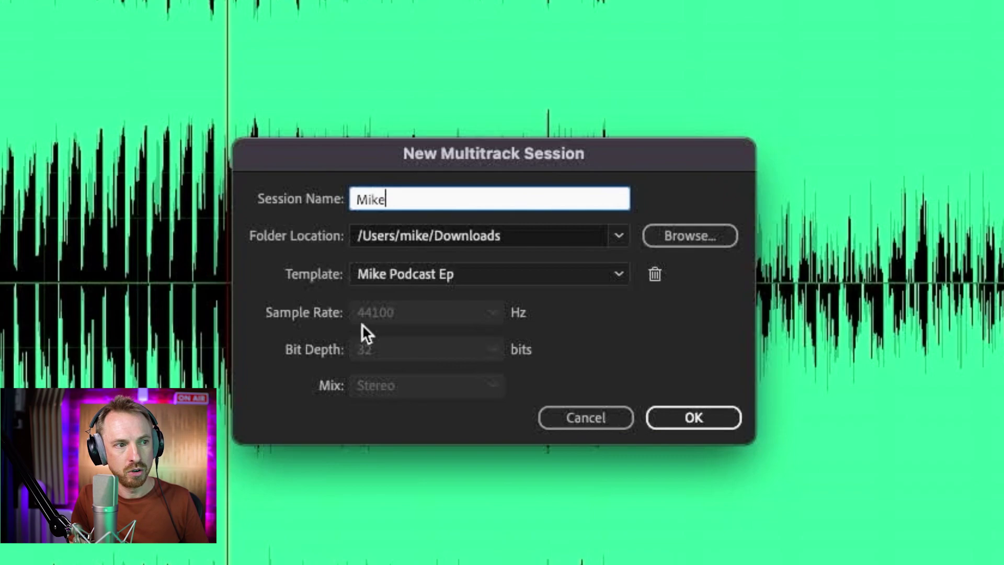
click(384, 273)
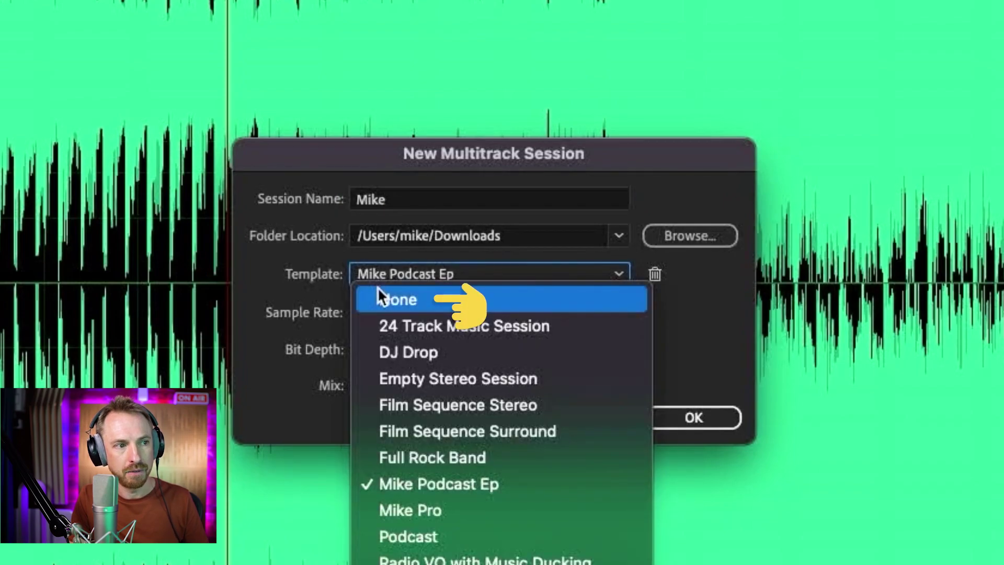
click(378, 291)
click(648, 417)
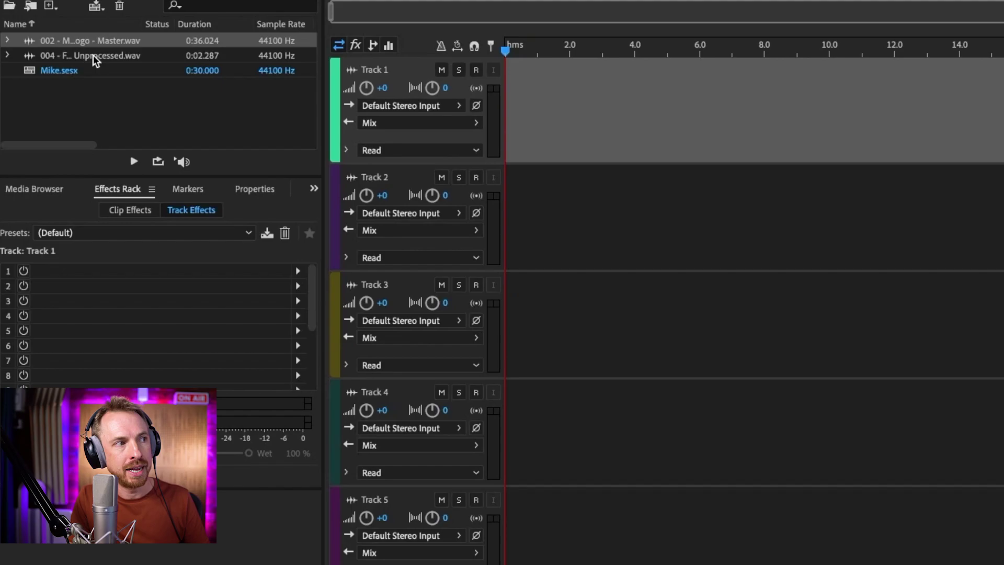
Place 002 Master.wav on Track 1, lower the clip to -4.2 dB, and open it in the waveform editor
drag(92, 46, 538, 110)
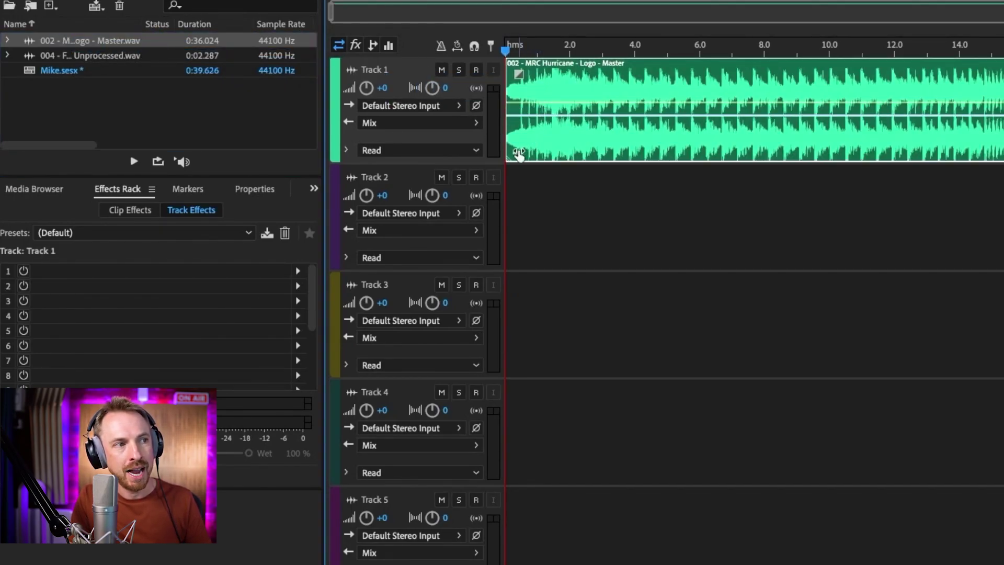
drag(518, 154, 513, 153)
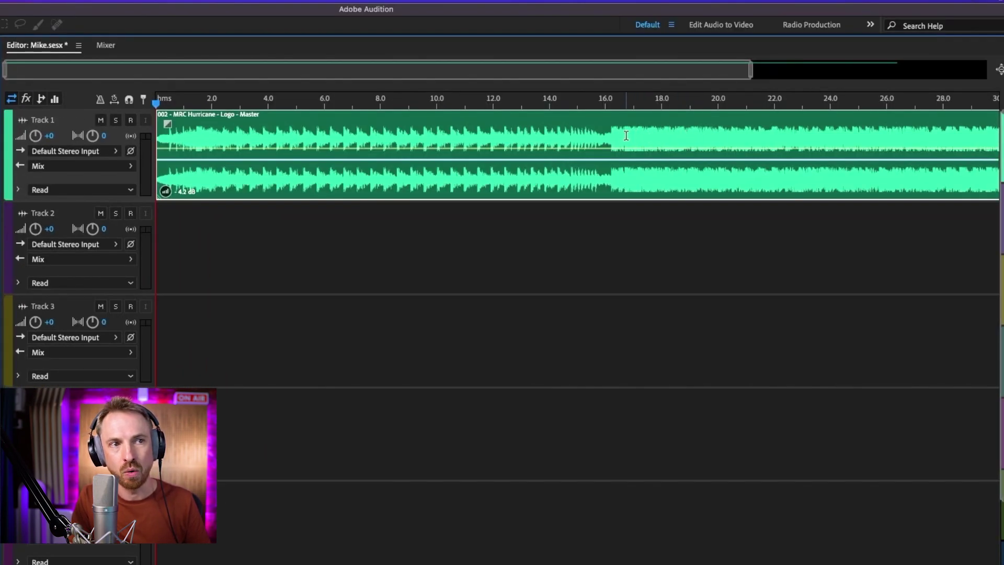
double_click(626, 136)
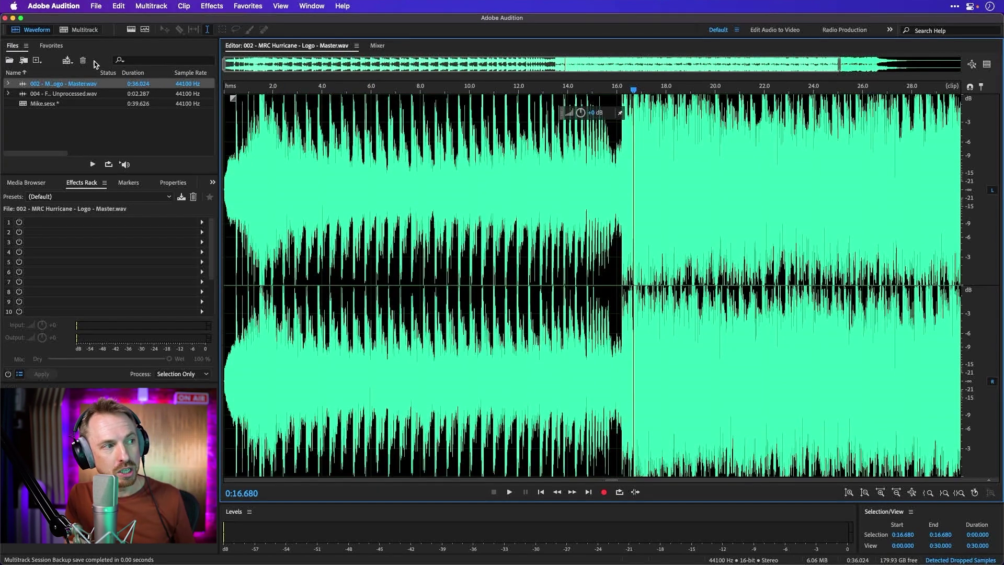
Play the 004 voiceover, then normalize it to 100% with Normalize (process)
click(65, 93)
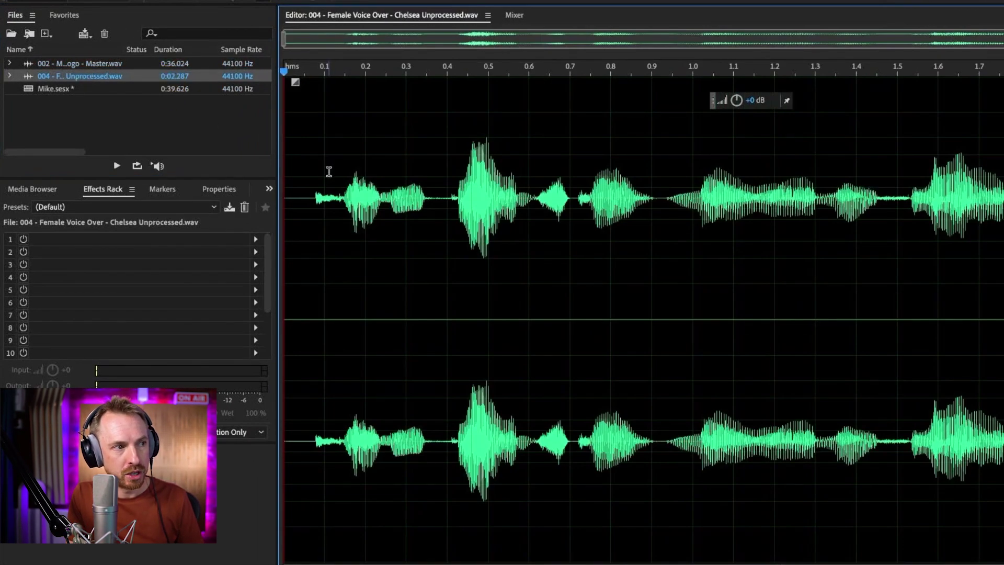
key(space)
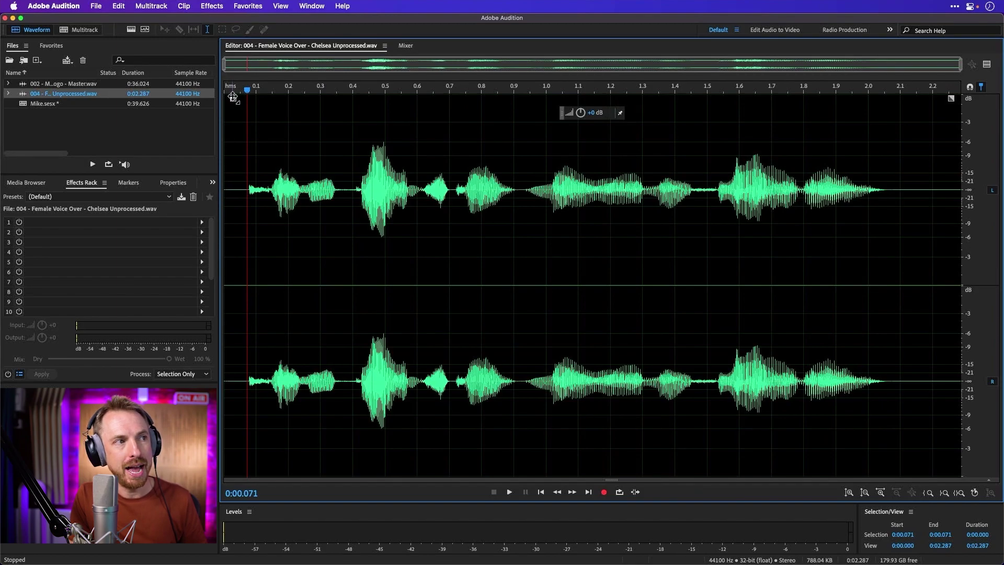
click(221, 7)
mouse_move(285, 145)
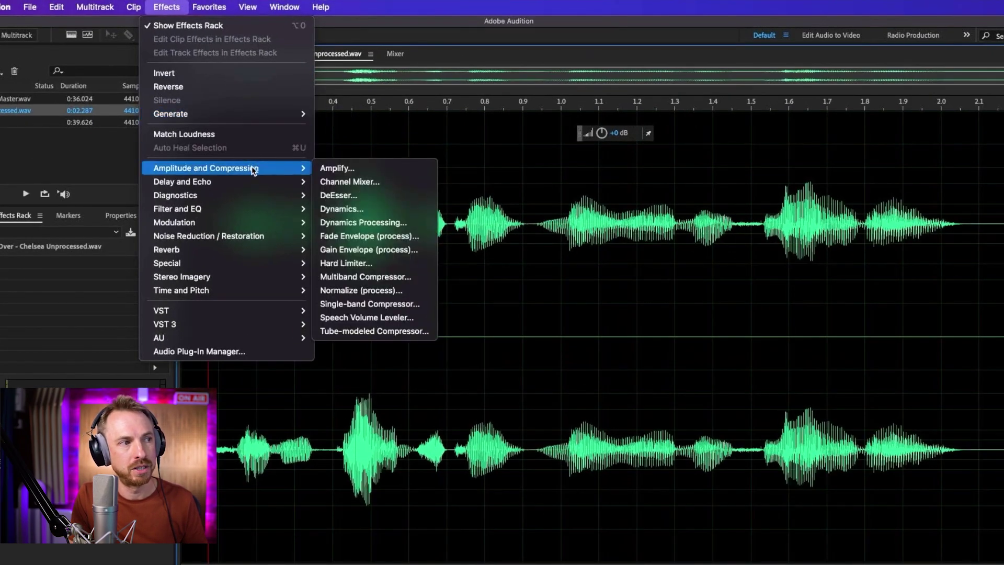
click(391, 289)
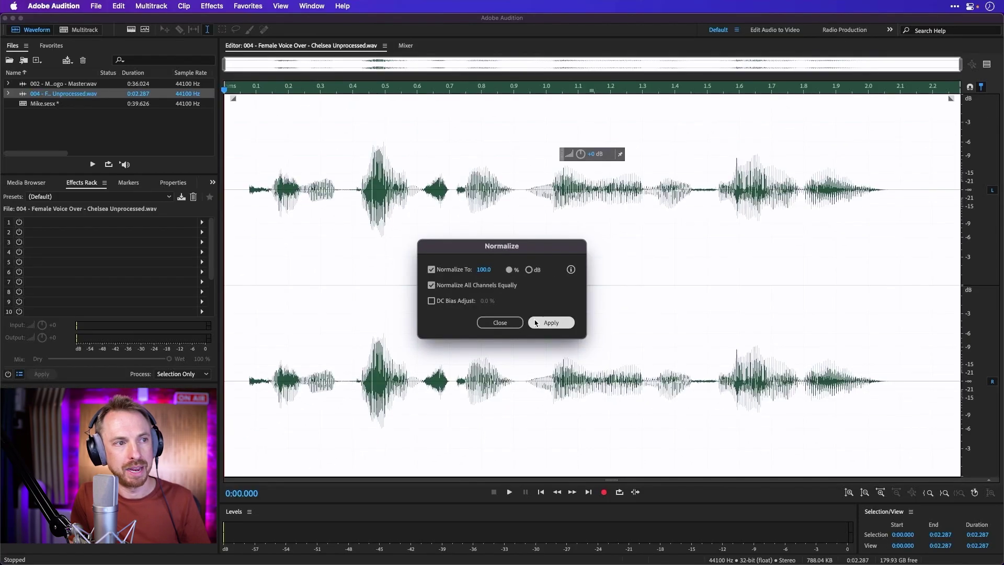
click(552, 361)
Apply the Scientific Filter preset Drop Off Below 250Hz to the voiceover and play it back
click(212, 5)
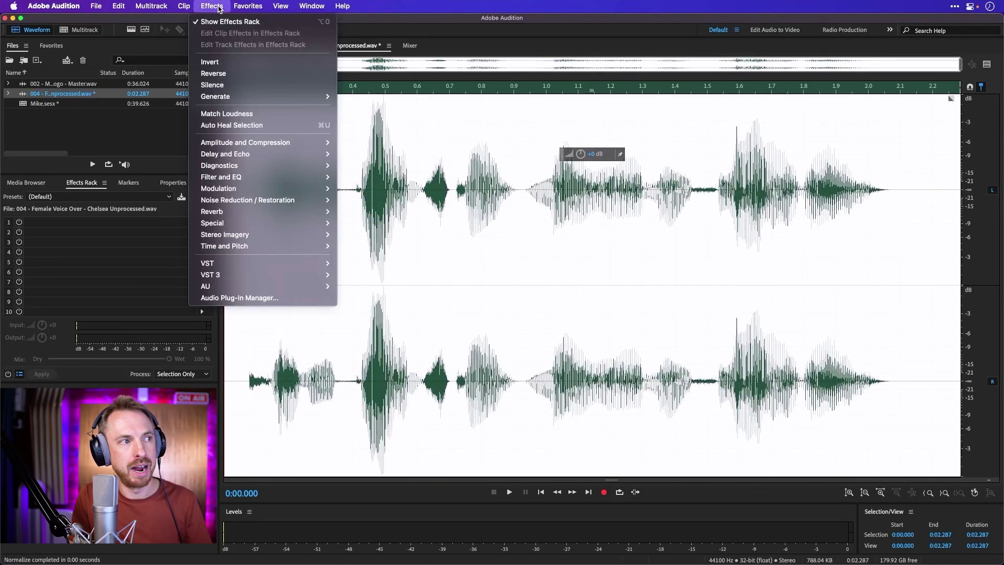
mouse_move(275, 171)
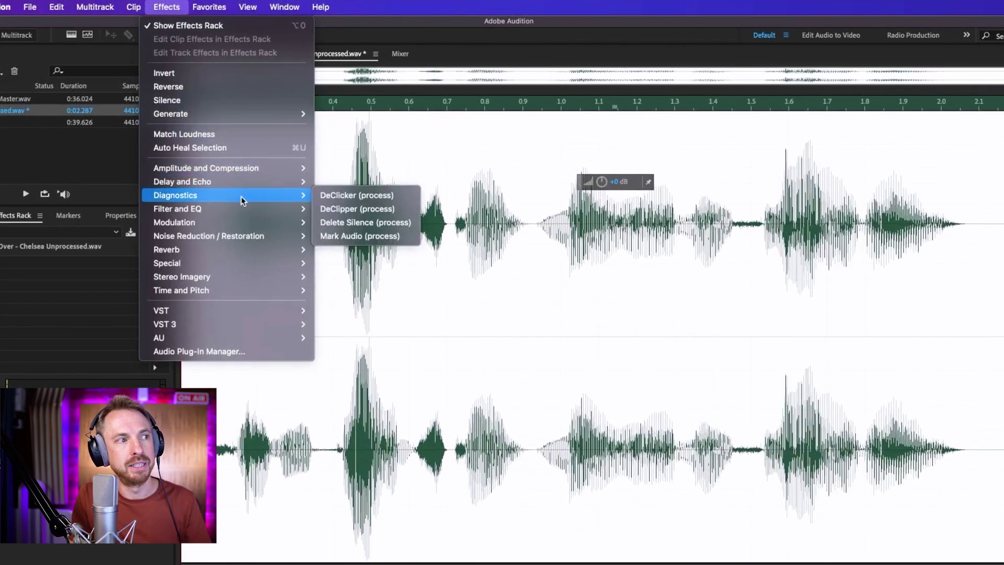
mouse_move(251, 209)
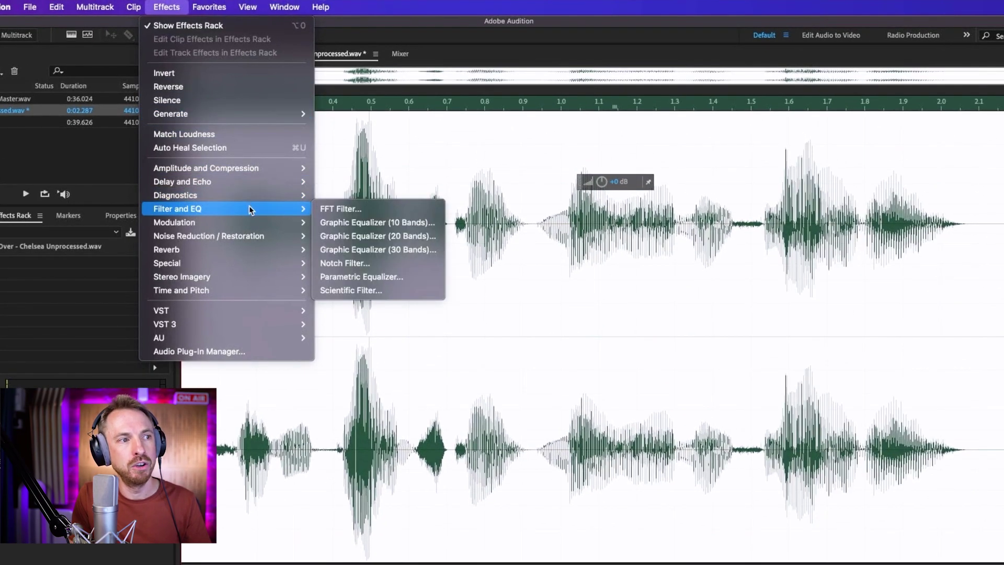
click(379, 291)
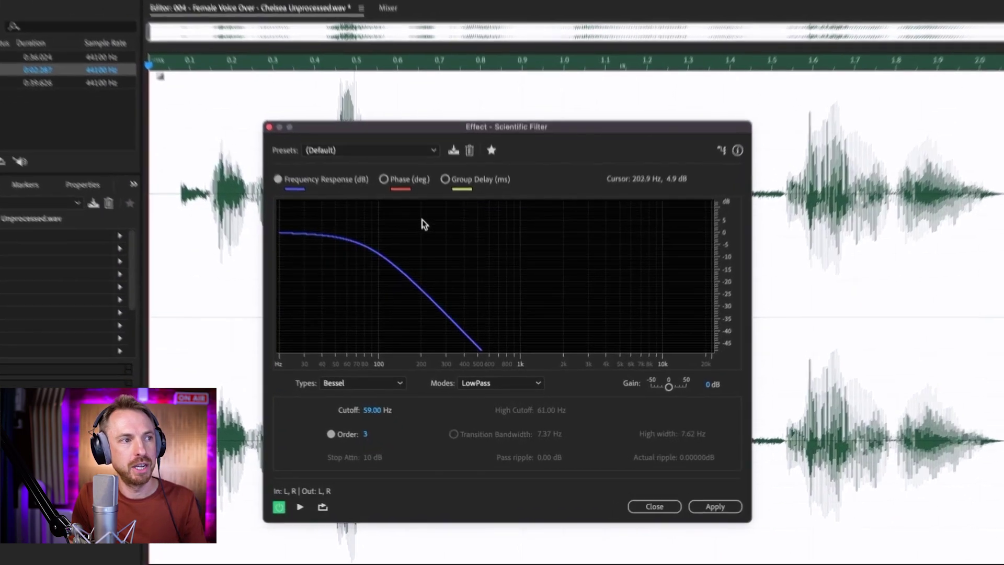
click(351, 94)
click(358, 141)
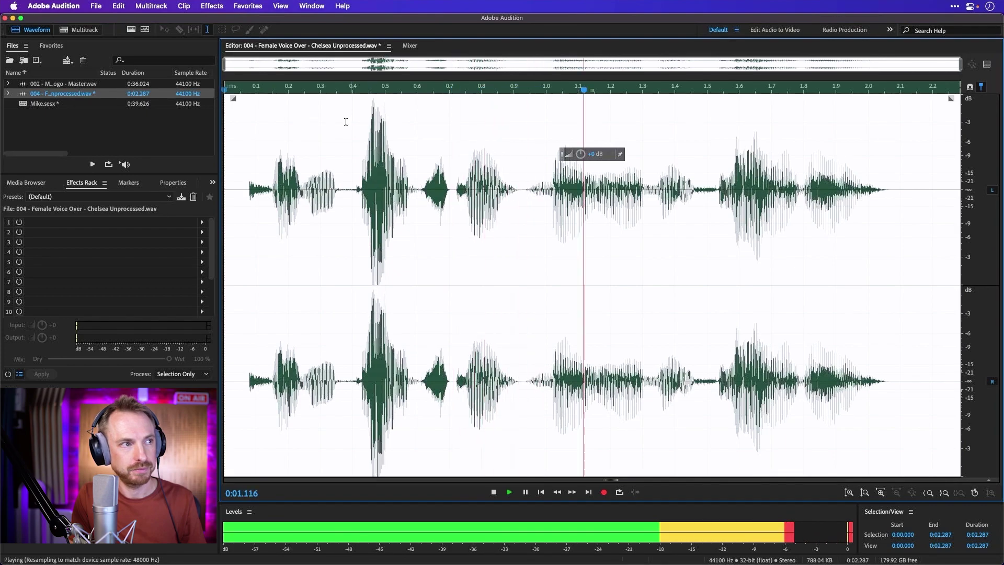
key(space)
Apply the Modulation > Chorus effect to the voiceover and play the result
click(212, 6)
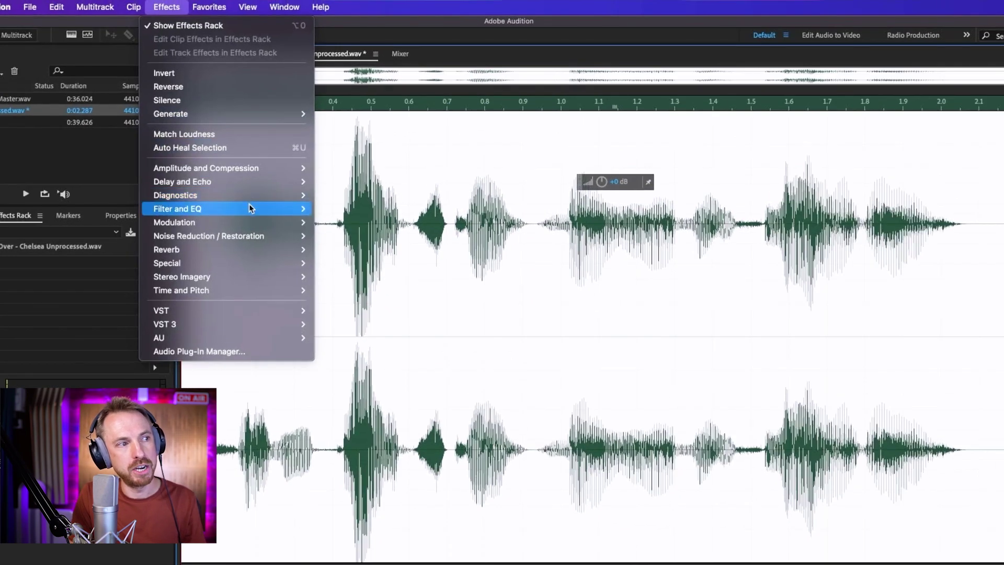
mouse_move(288, 182)
mouse_move(269, 221)
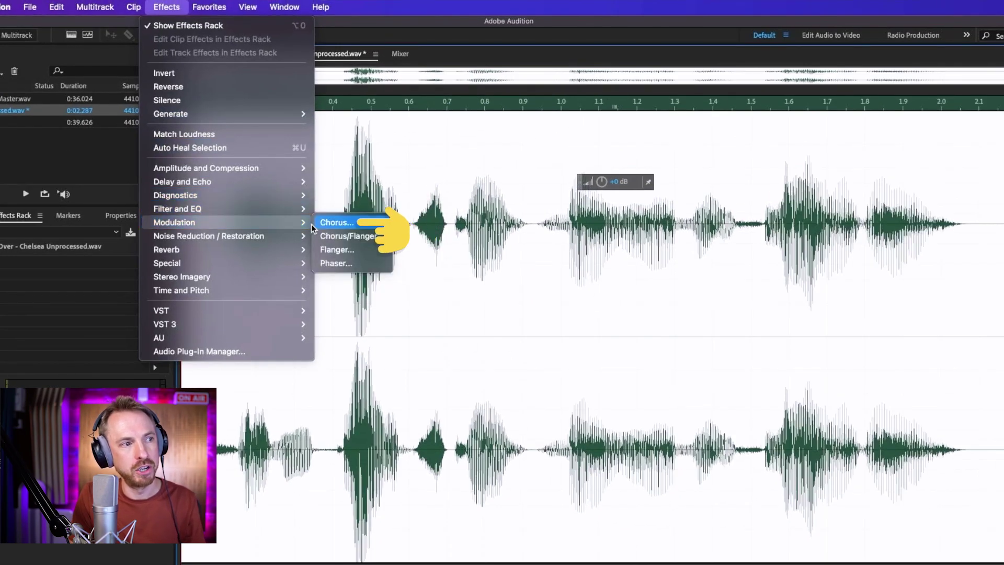
click(329, 224)
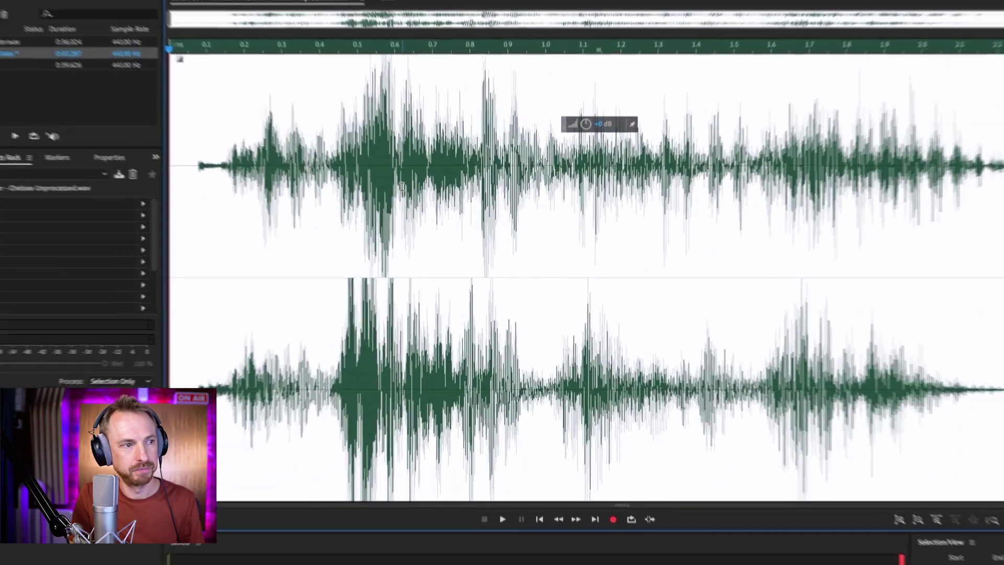
key(space)
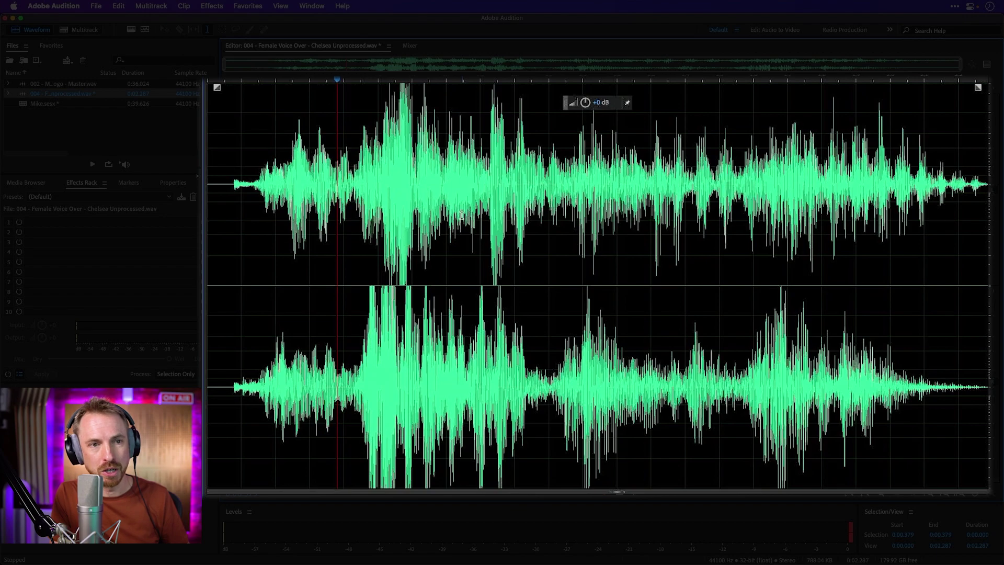
Undo the chorus, low-cut filter and normalization to restore the original voiceover
key(super+z)
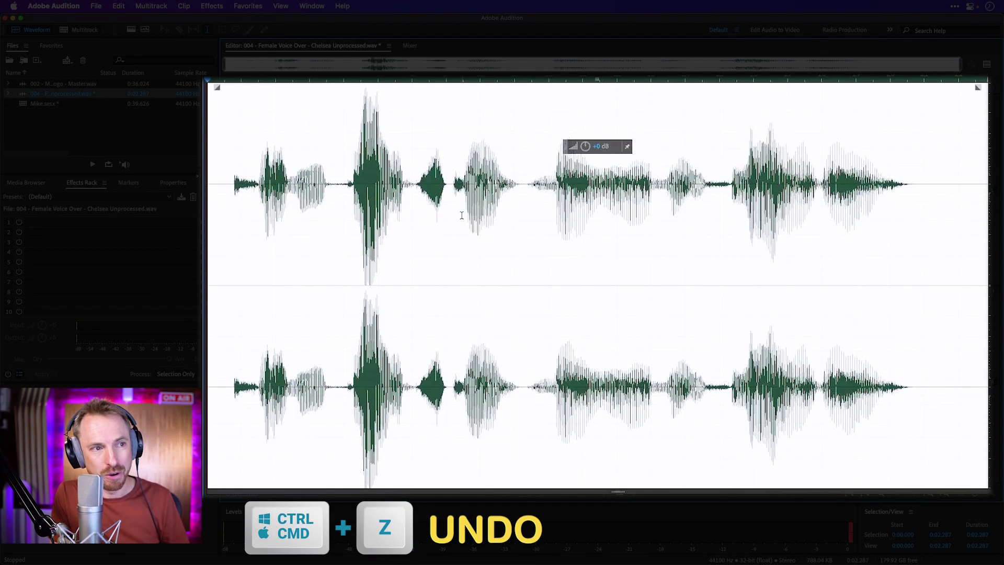
key(super+z)
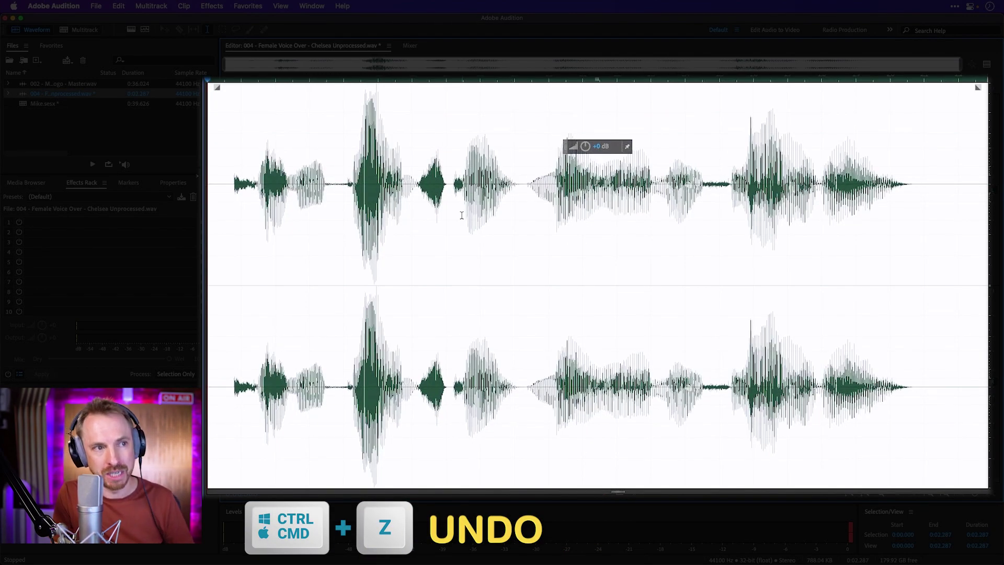
key(super+z)
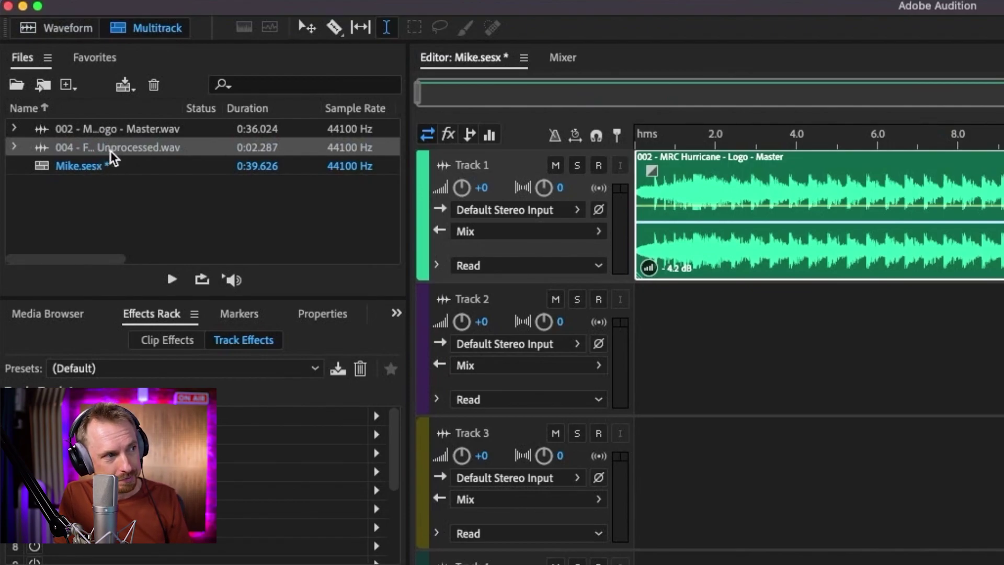
Put the voiceover on Track 2 near 0.5 s, delete the music's middle (about 4–32 s), and close the gap
drag(106, 155, 665, 335)
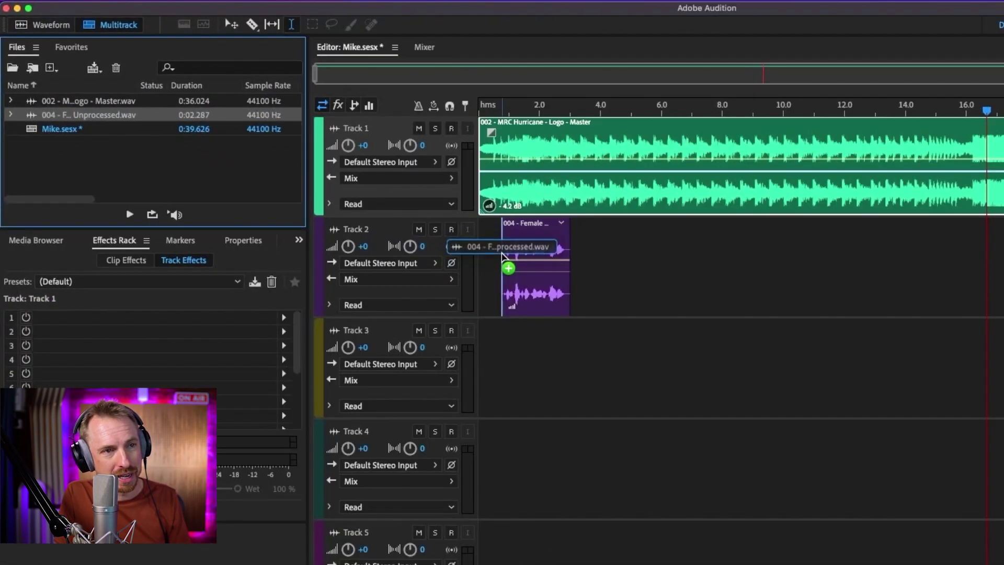
drag(502, 255, 492, 256)
drag(524, 198, 628, 136)
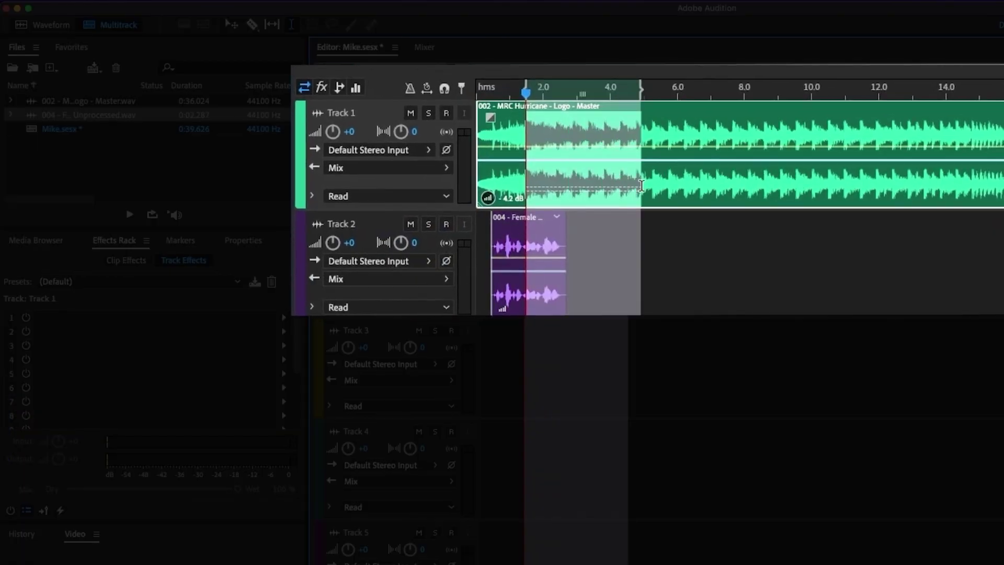
key(Delete)
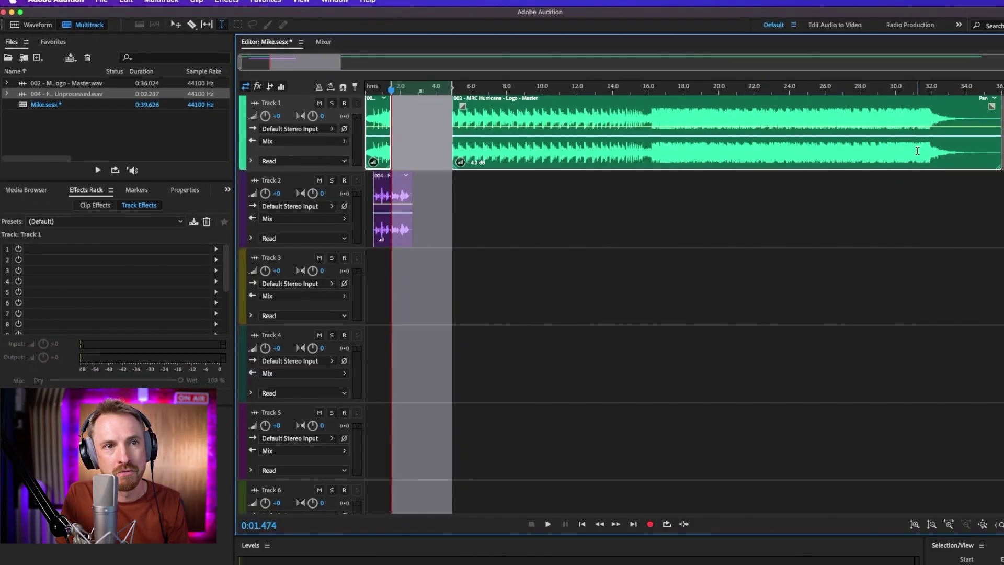
drag(918, 150, 392, 150)
key(Delete)
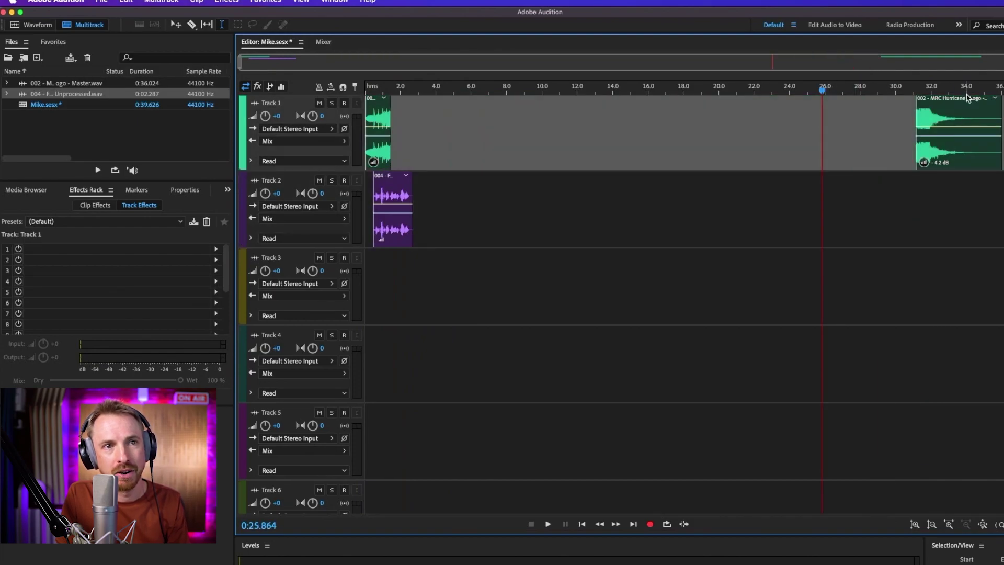
drag(967, 99, 429, 105)
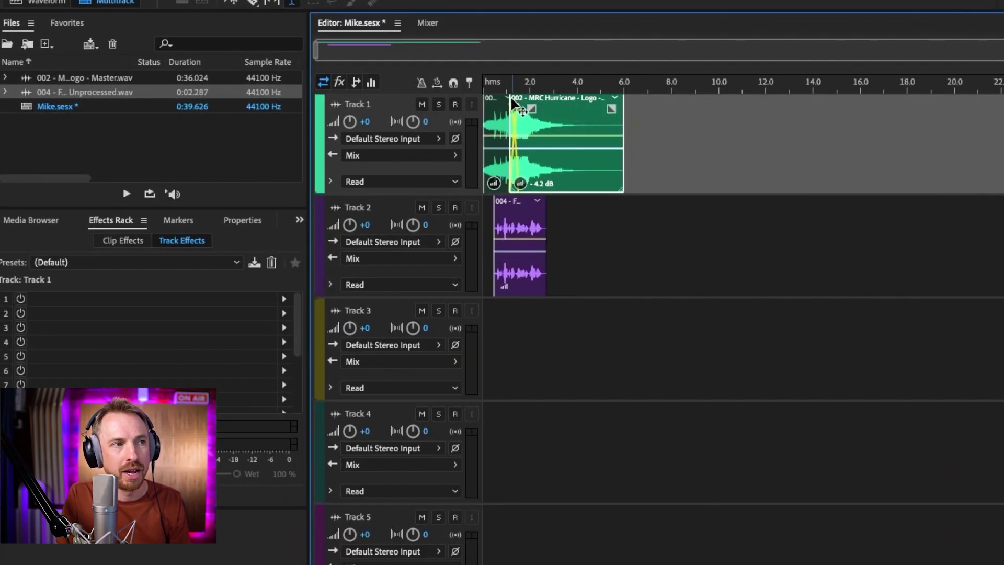
Match the logo and voiceover clips to -23 LUFS (ITU-R BS.1770-3), yielding -15.0 dB and 2.3 dB
key(space)
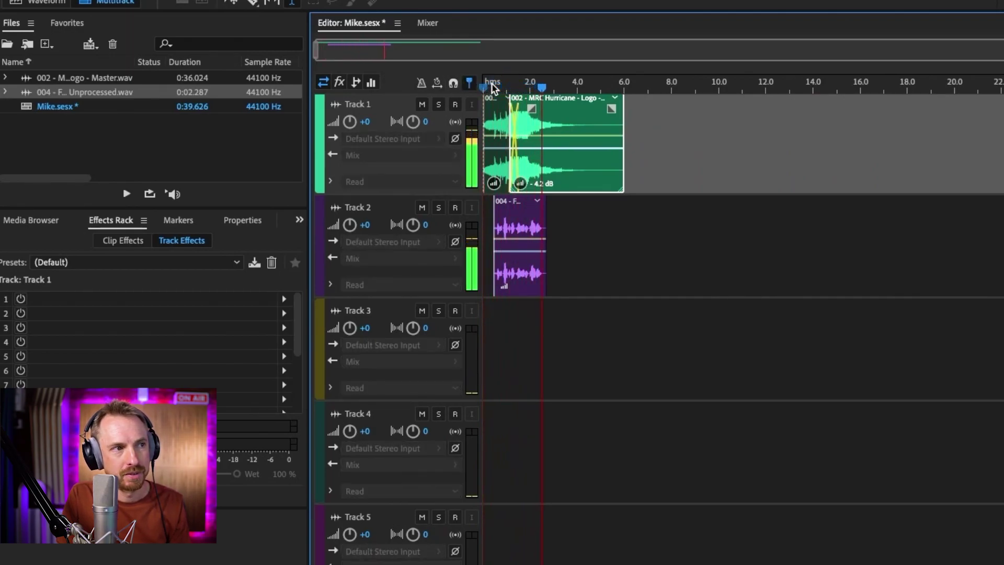
key(space)
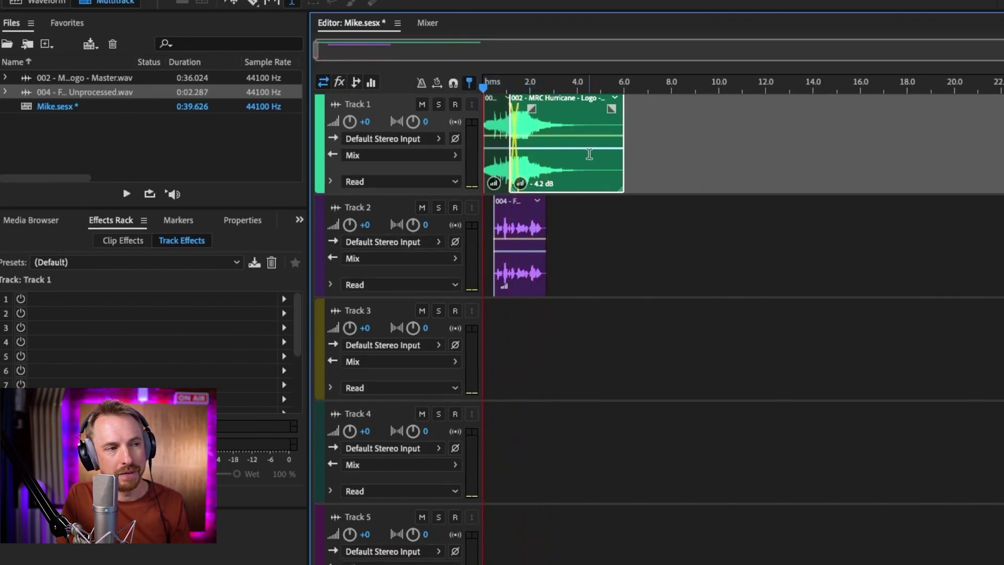
drag(604, 165, 472, 294)
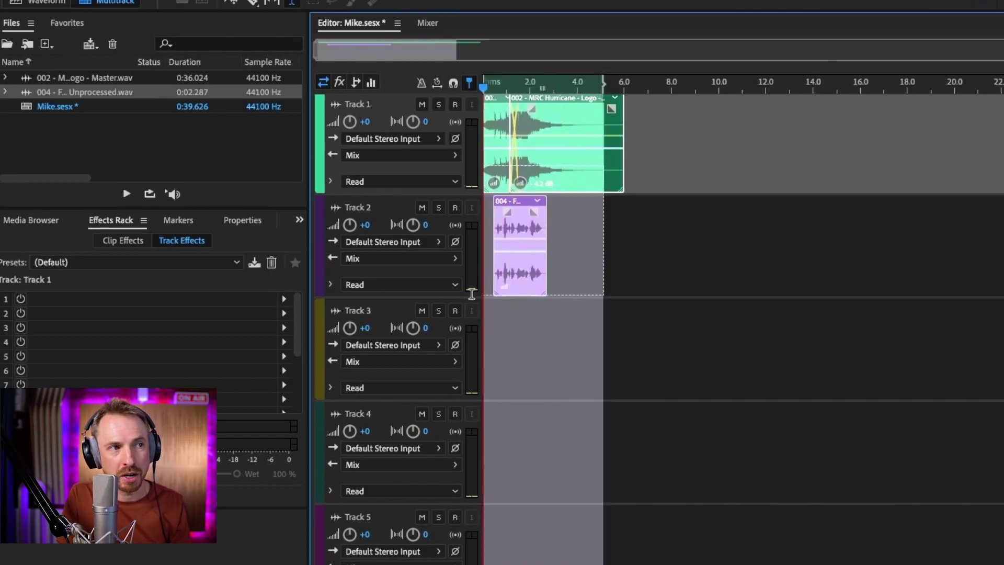
right_click(533, 273)
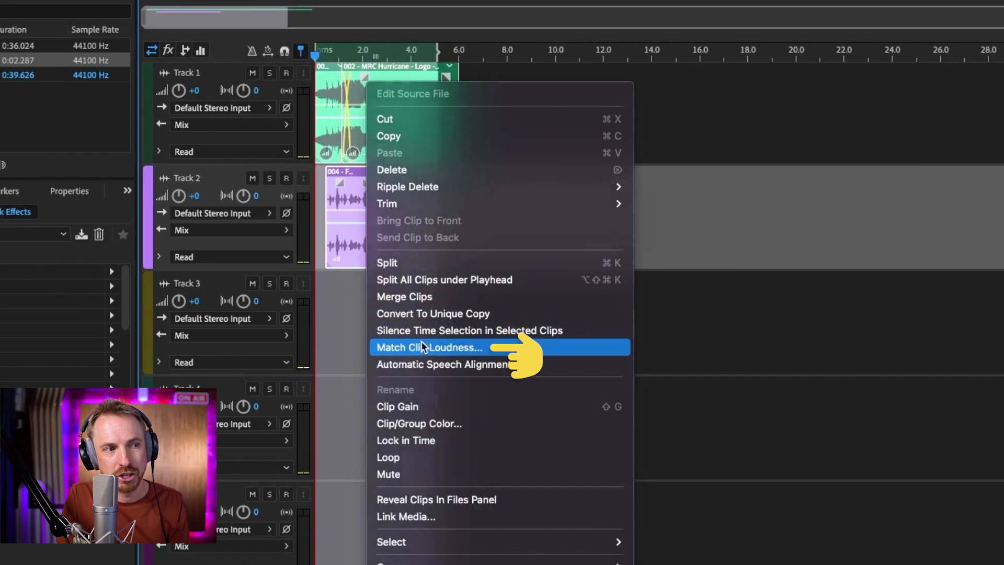
click(423, 346)
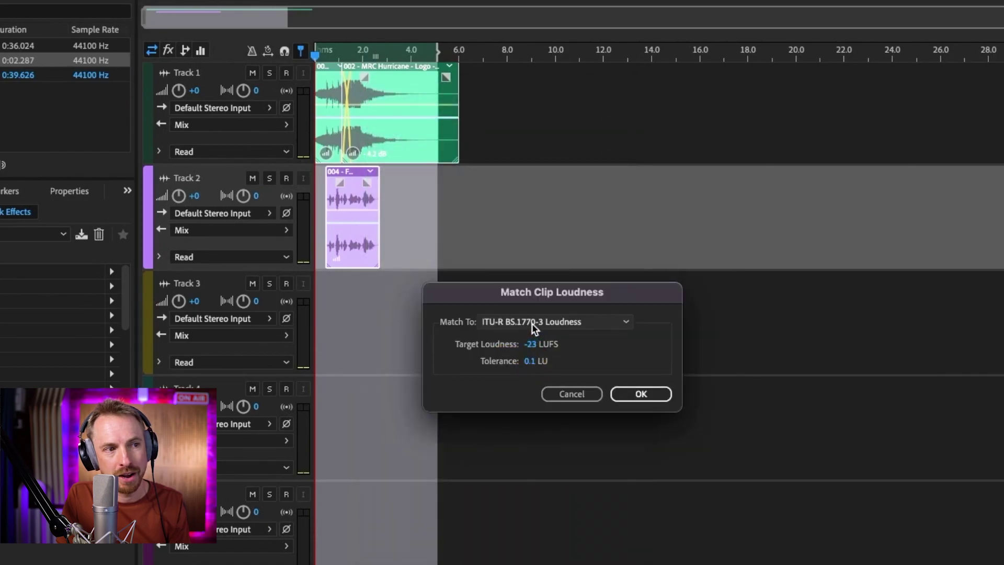
key(Return)
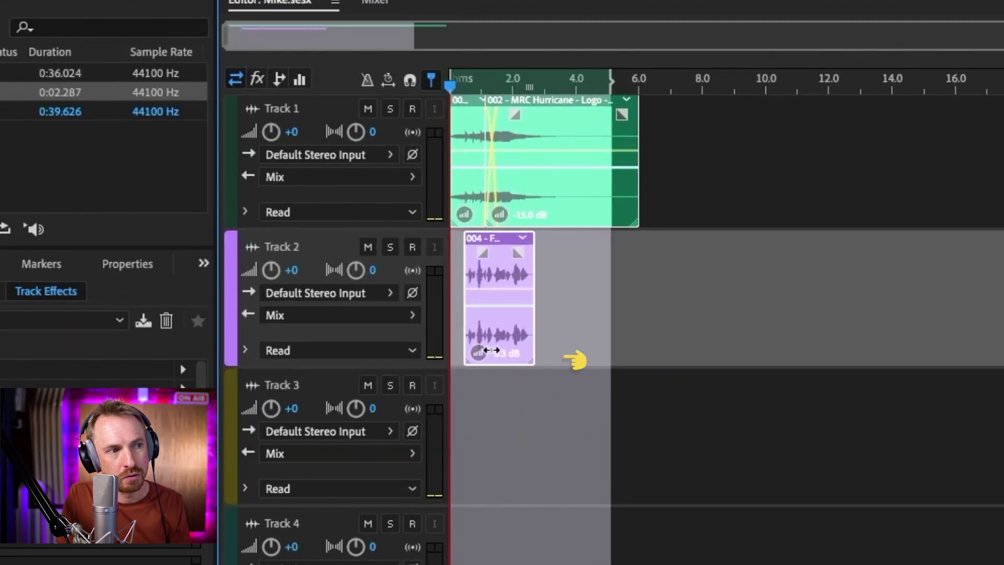
key(space)
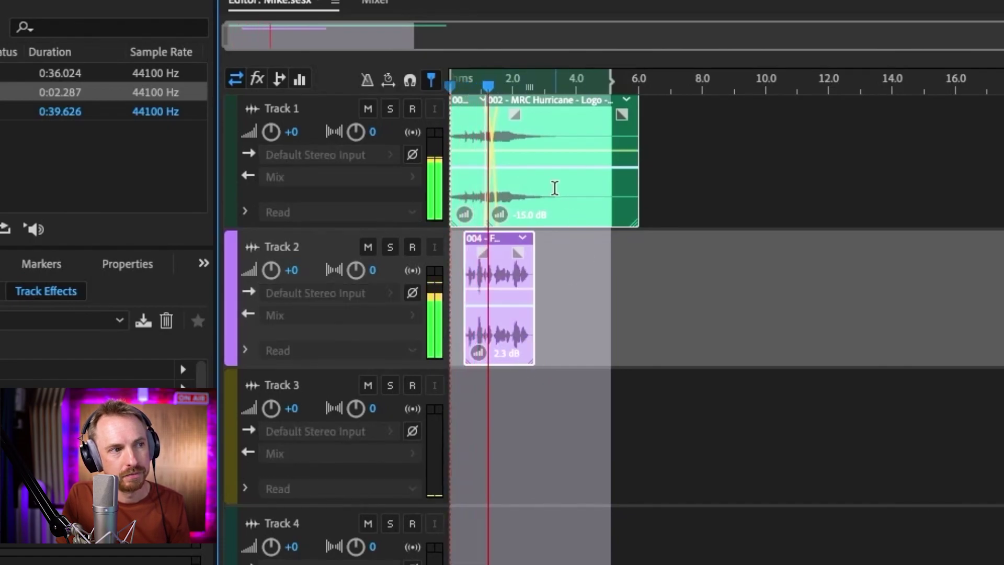
key(space)
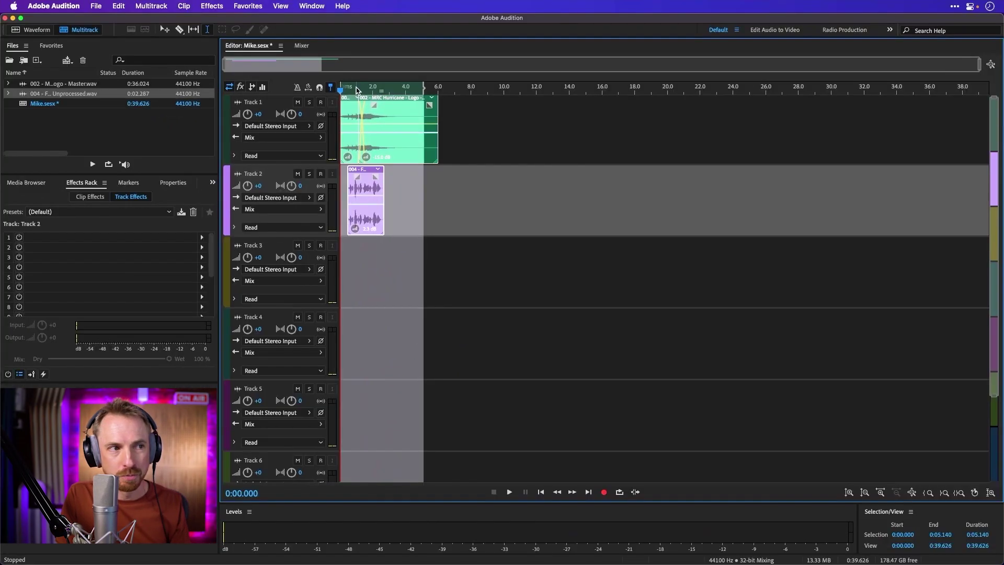
double_click(361, 184)
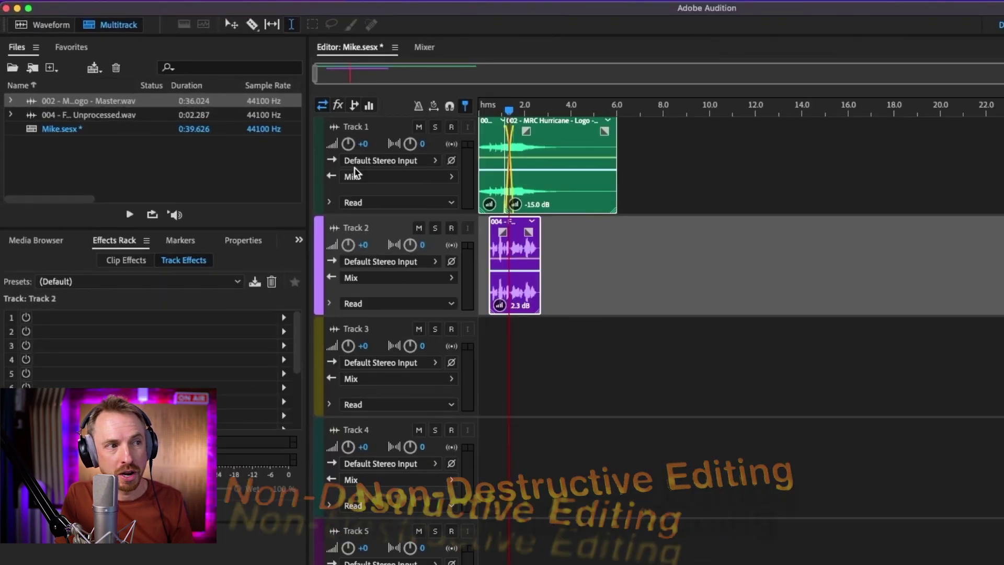
Add a Chorus effect to Track 2 with the Rich Chorus preset and audition it
click(483, 243)
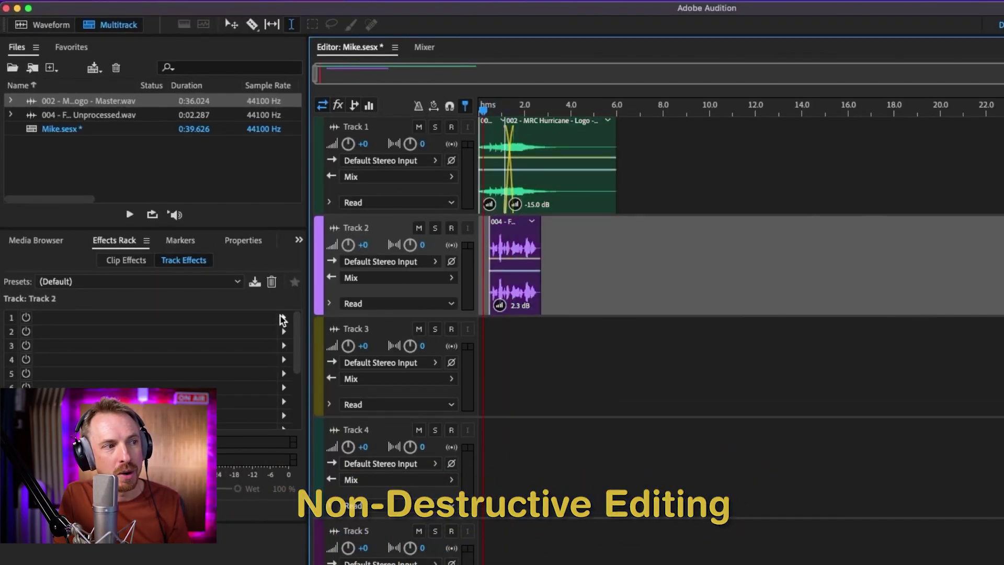
click(284, 317)
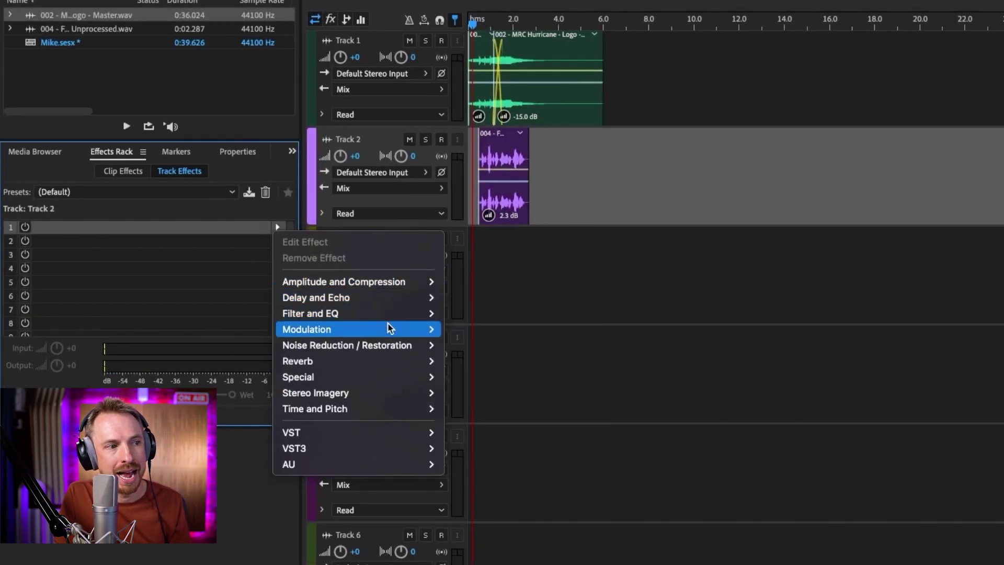
mouse_move(385, 329)
click(445, 329)
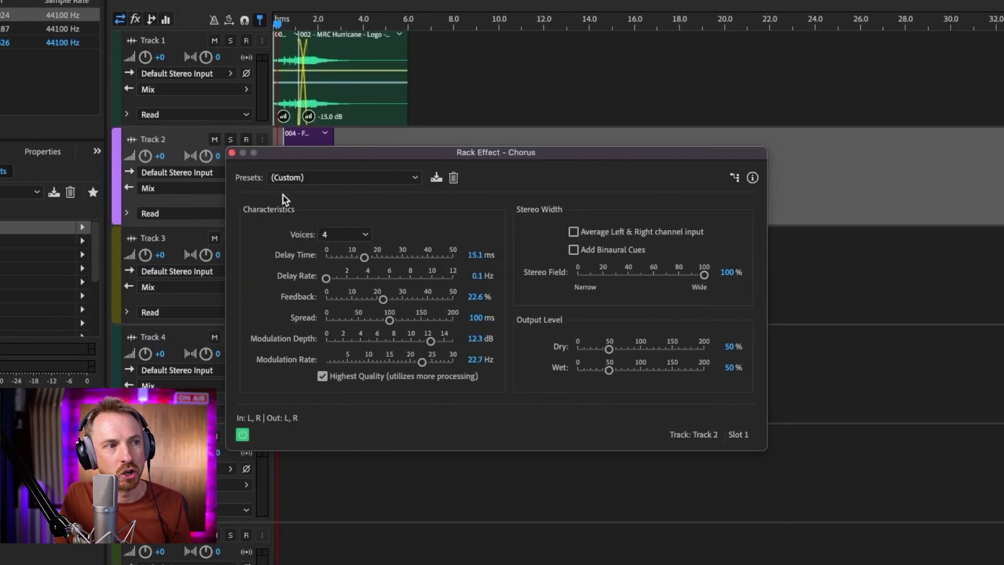
click(287, 181)
click(288, 350)
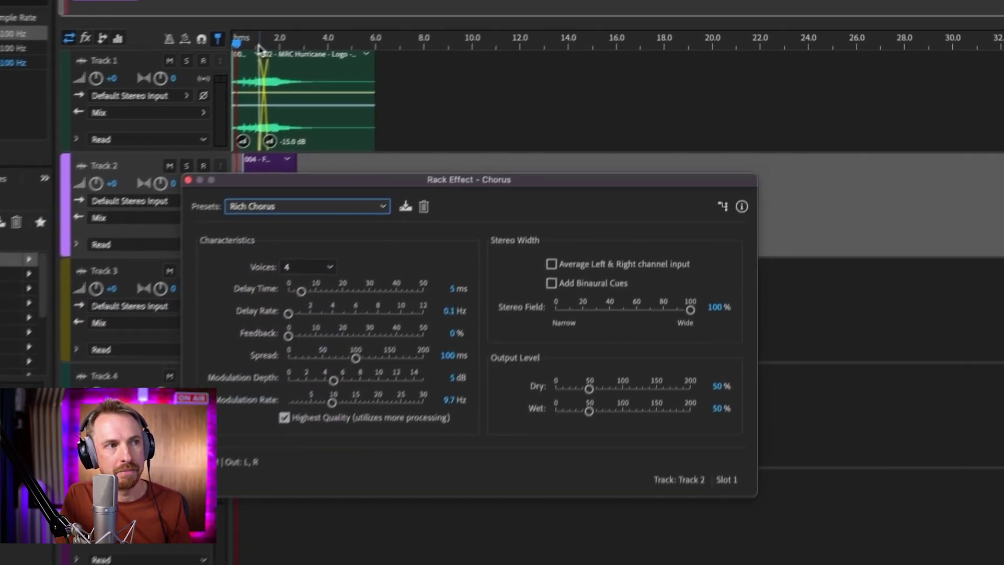
key(space)
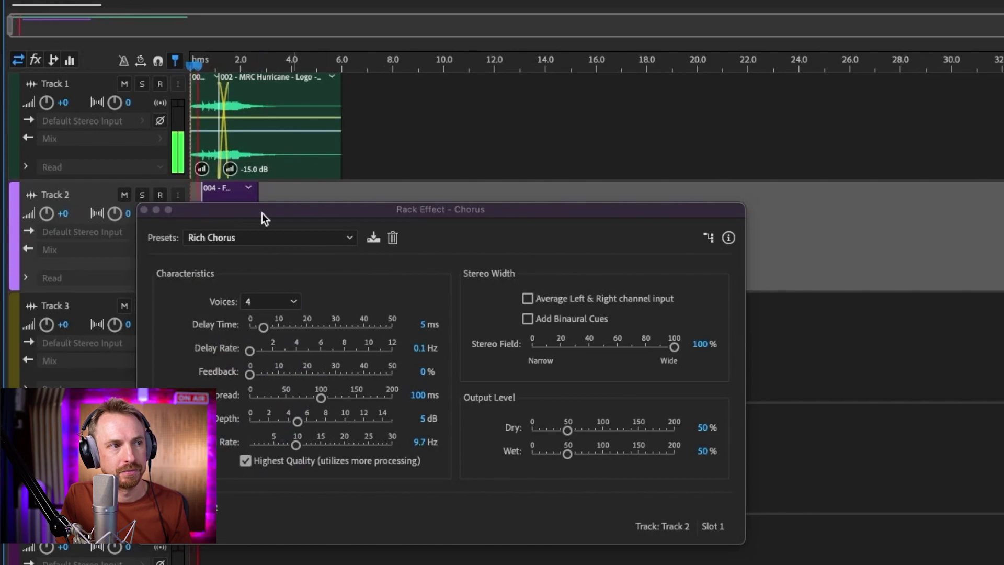
drag(221, 214, 384, 234)
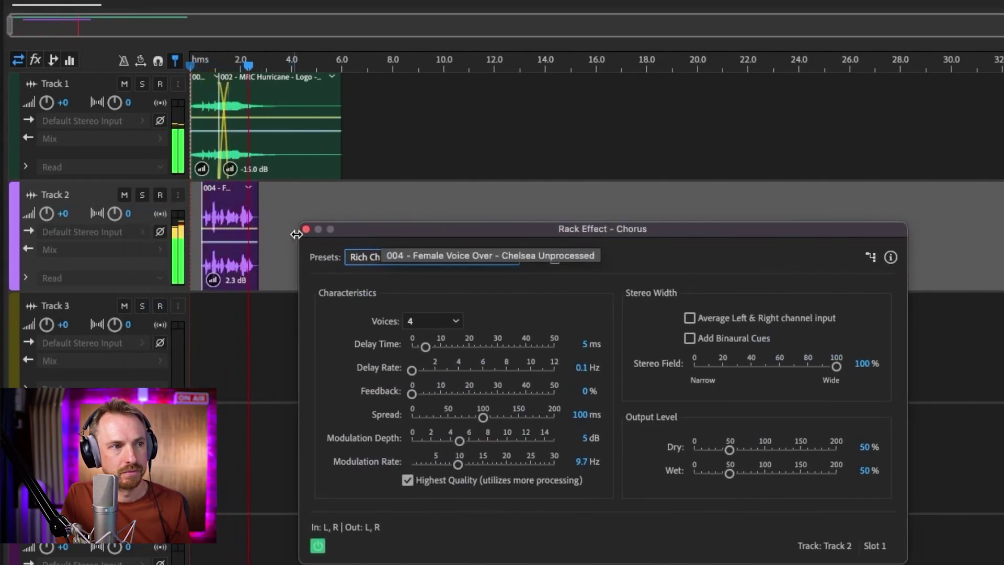
click(306, 230)
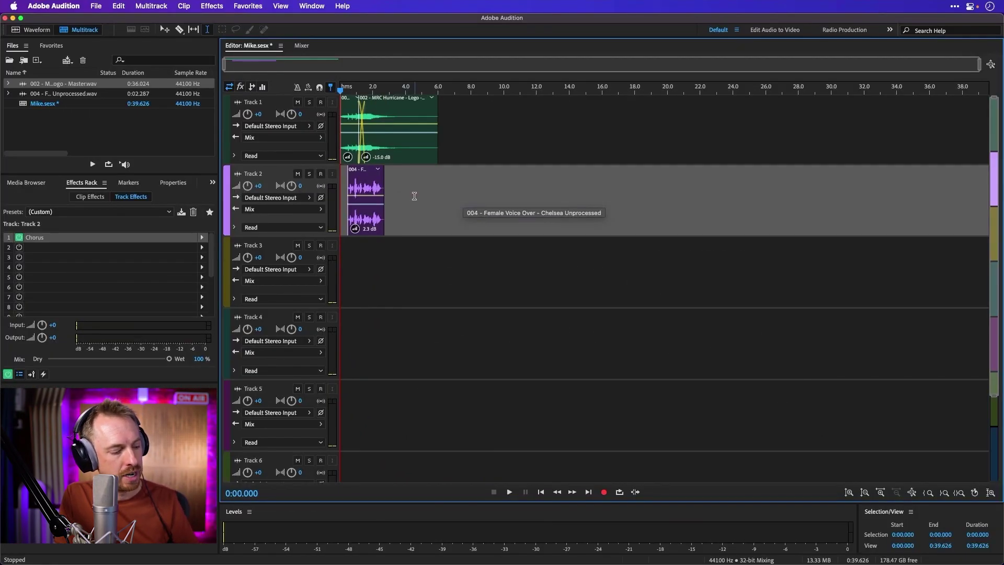
Delete the empty tracks from the session with Shift+E
key(shift+e)
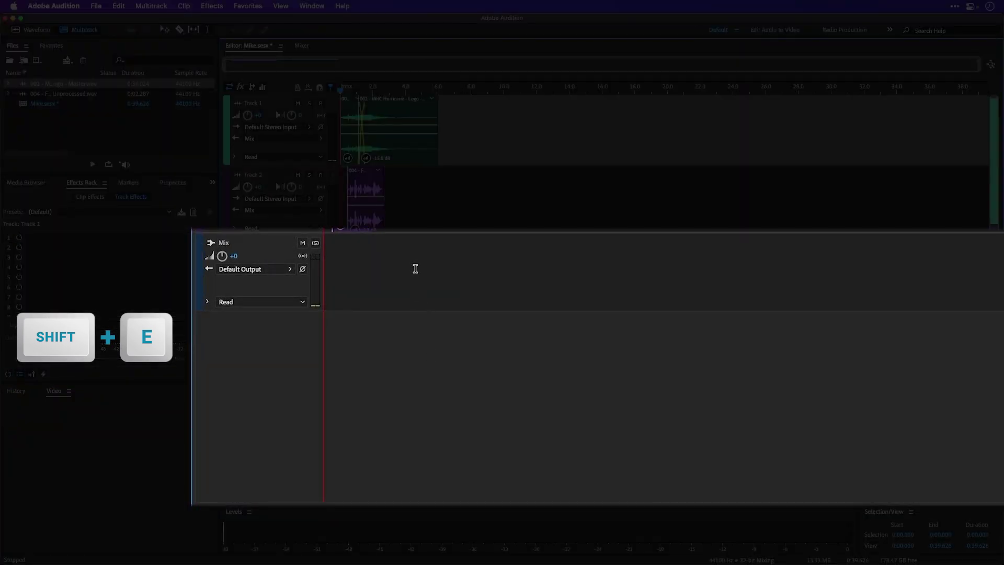
scroll(276, 141, up, 5)
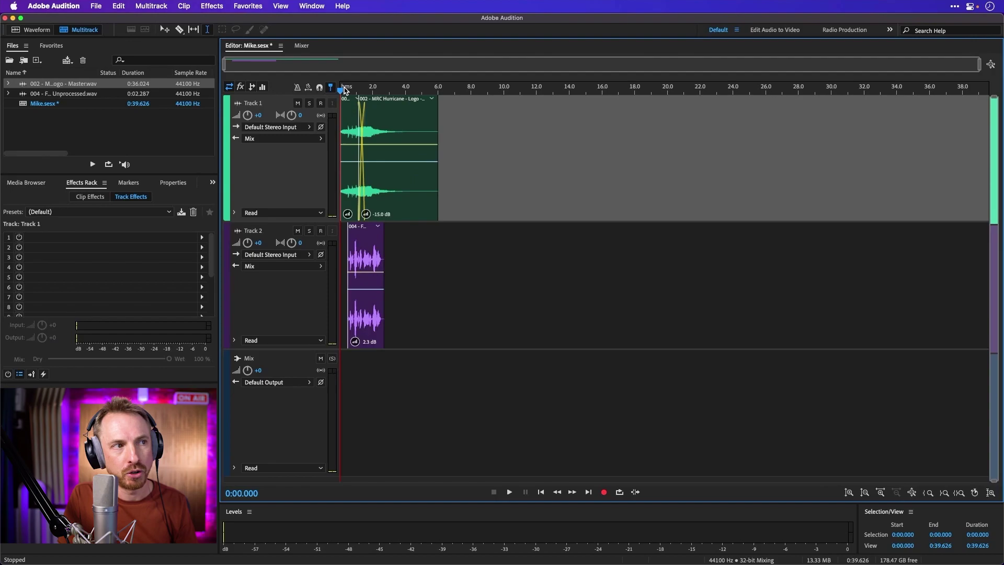
scroll(345, 89, up, 5)
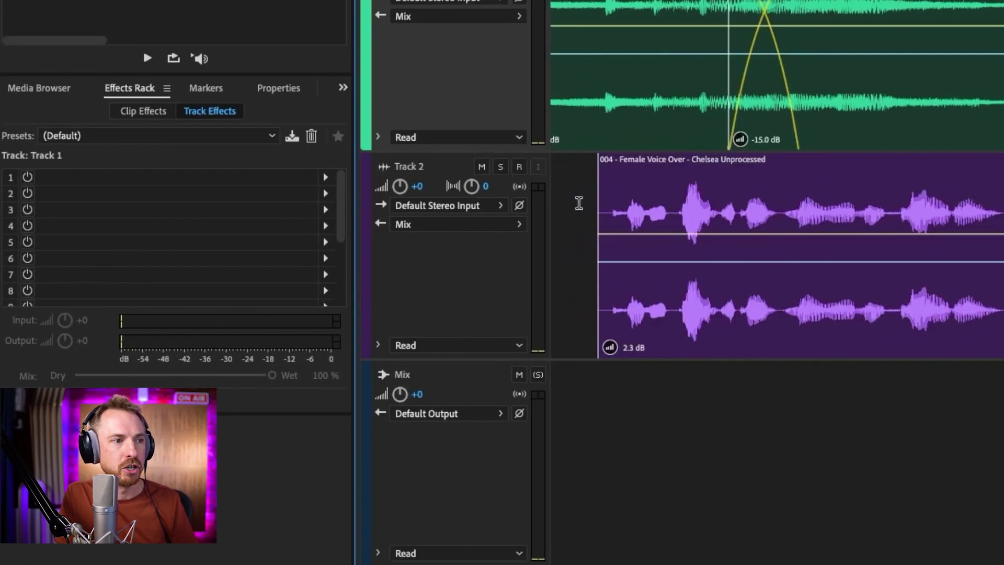
Add an Echo effect to Track 2's rack slot 2, after the Chorus
click(357, 254)
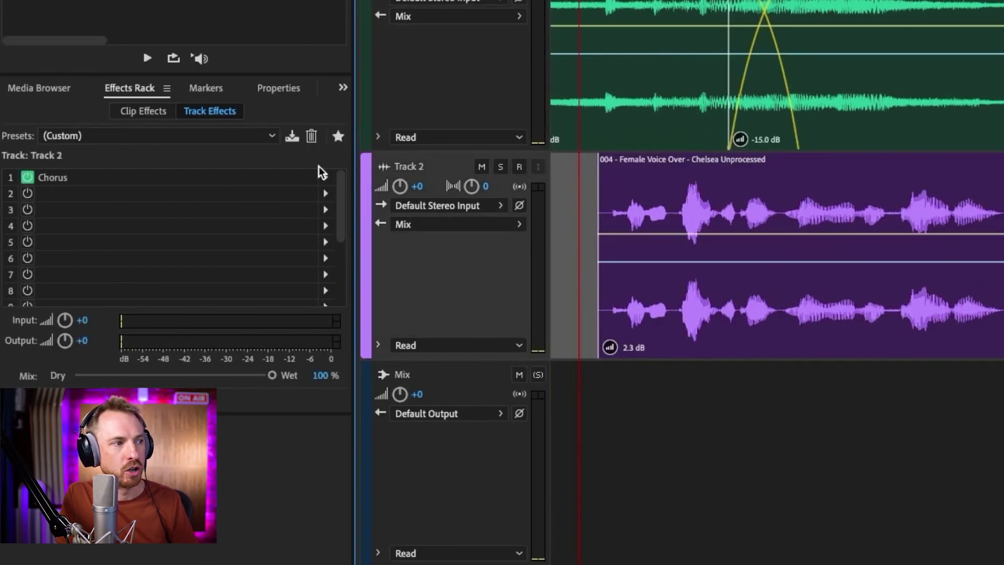
click(326, 193)
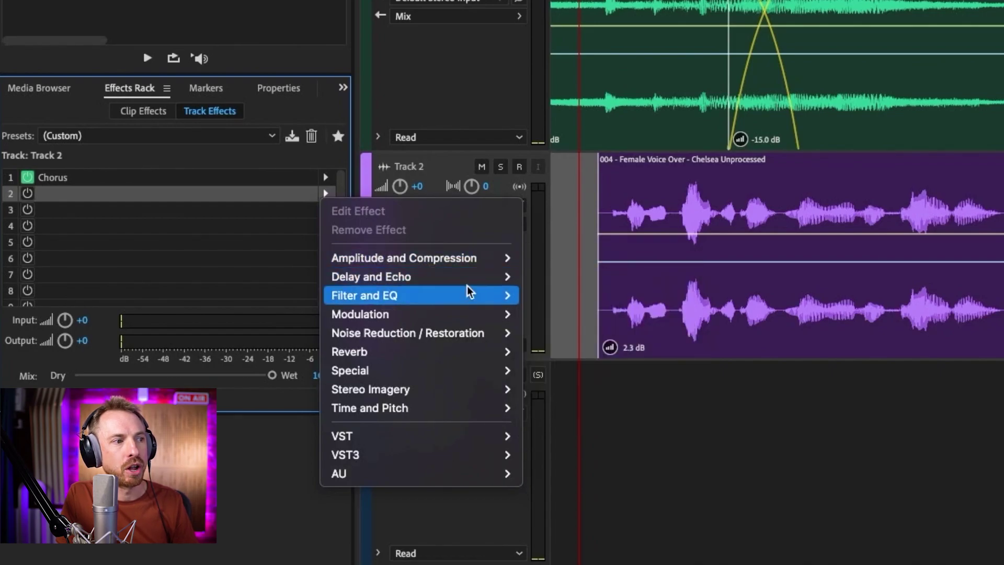
mouse_move(470, 280)
click(625, 310)
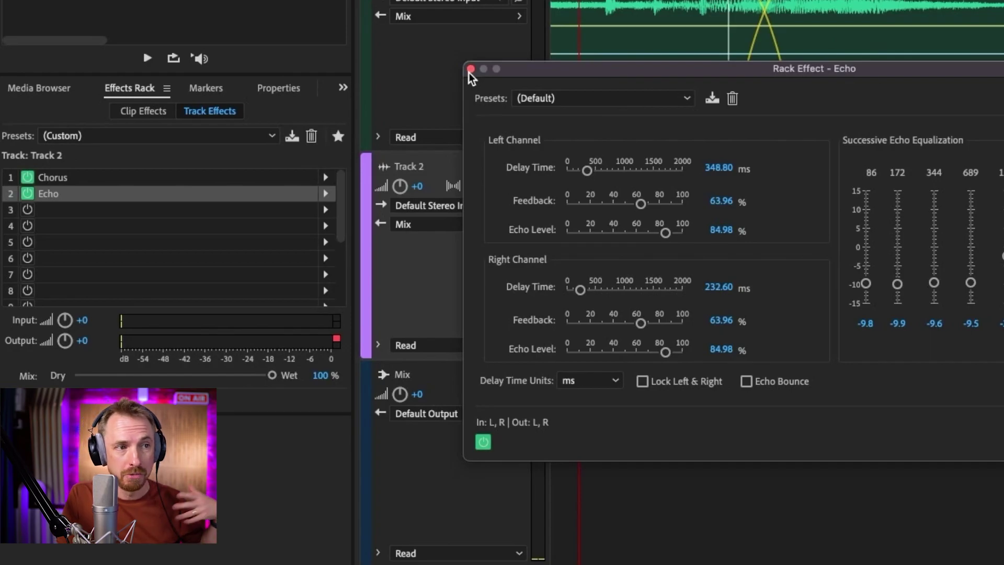
click(470, 69)
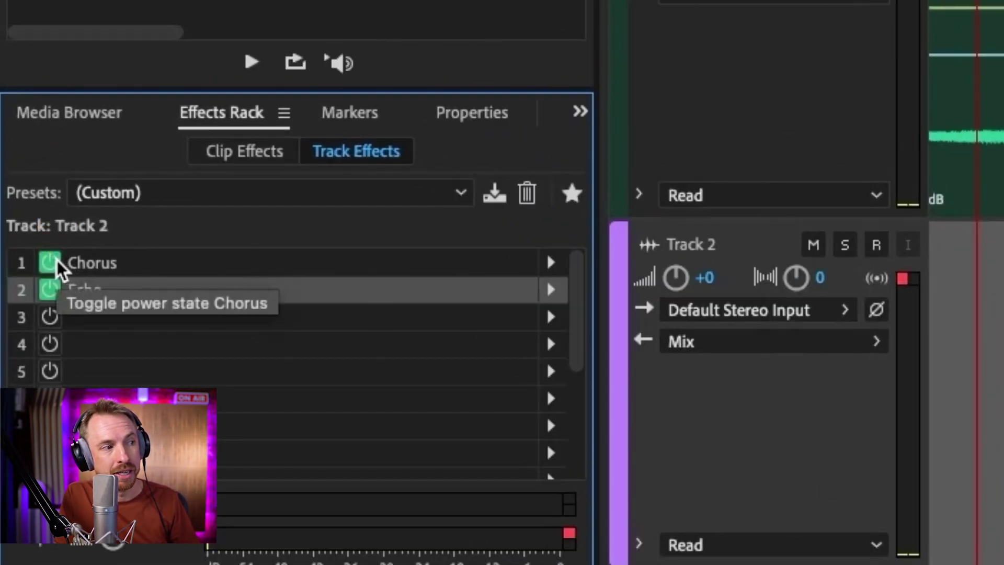
Bypass the Chorus effect and play the voiceover with only Echo active
click(56, 262)
key(space)
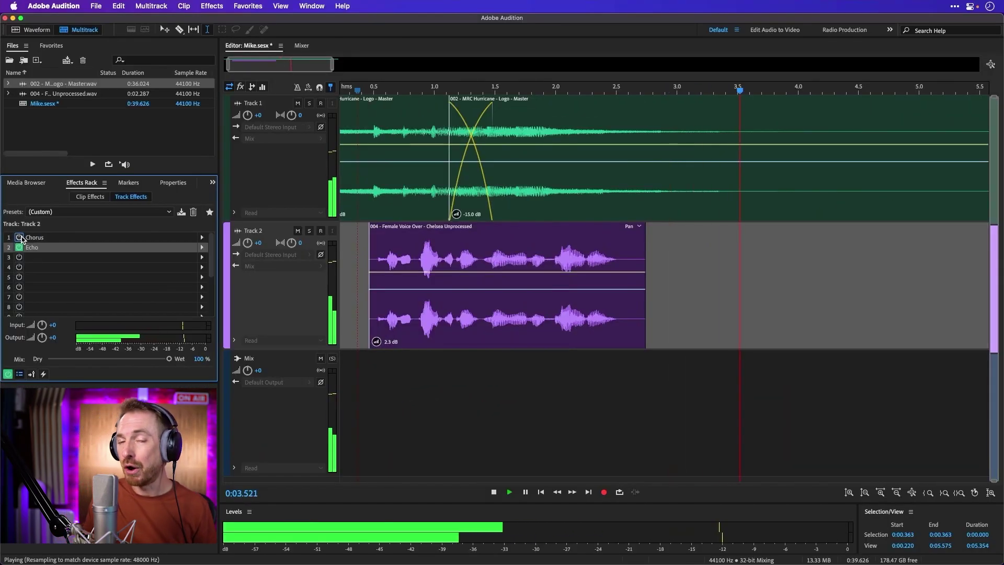
key(space)
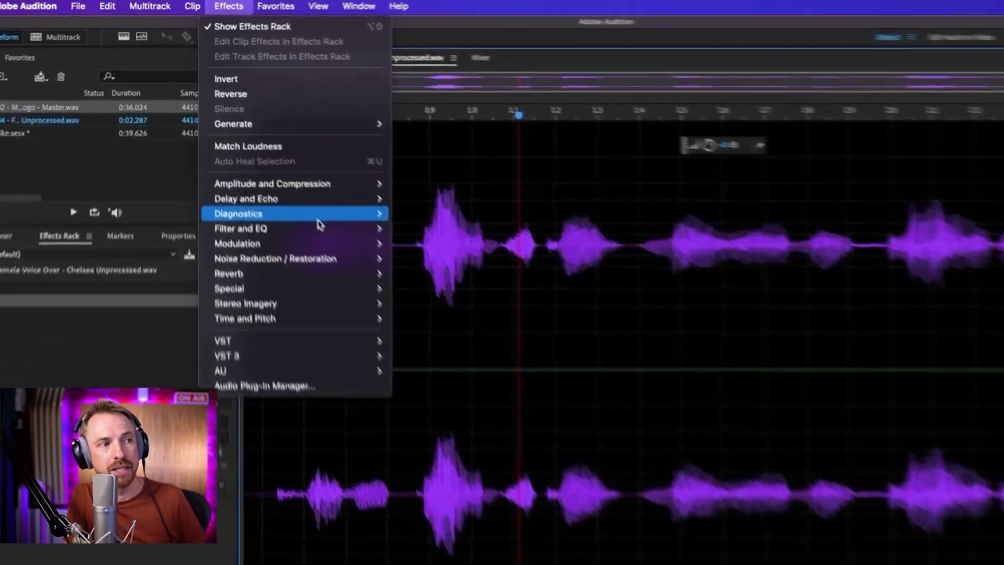
mouse_move(357, 298)
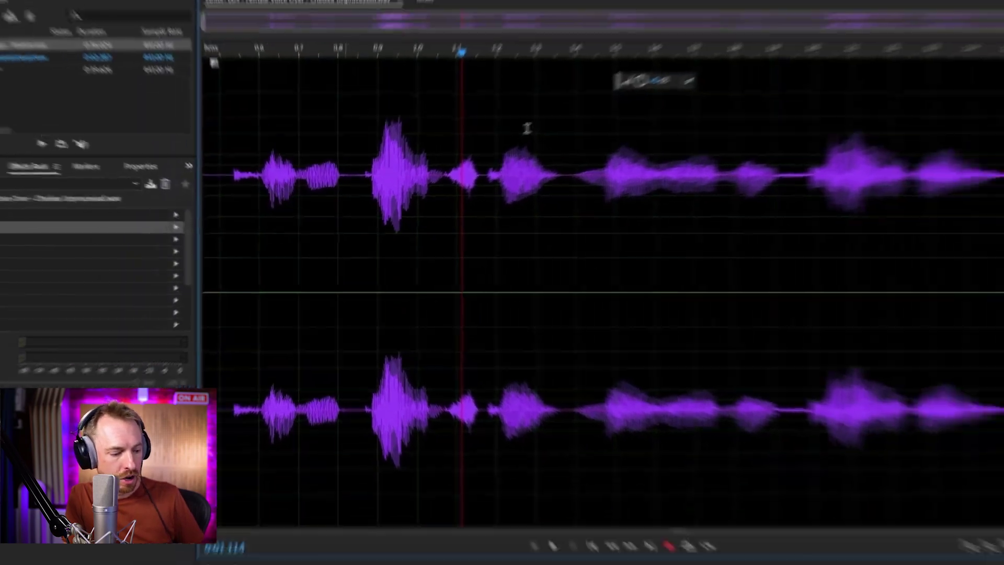
key(shift+d)
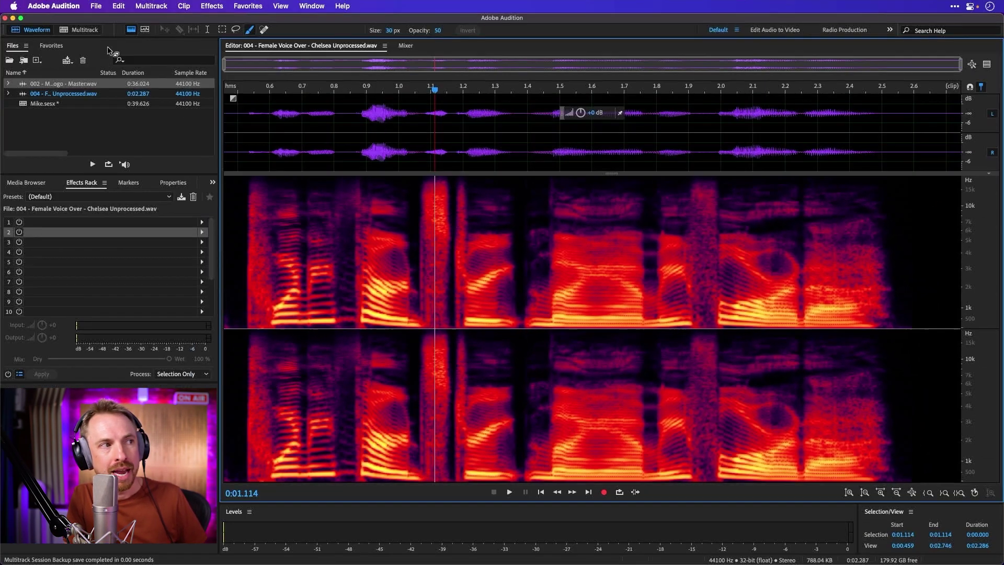
click(83, 30)
click(361, 296)
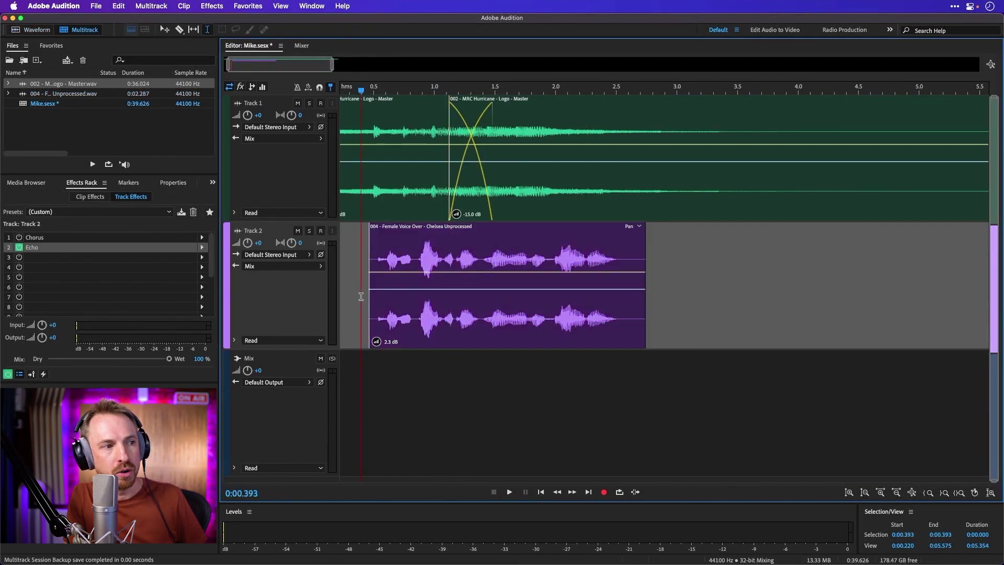
click(201, 258)
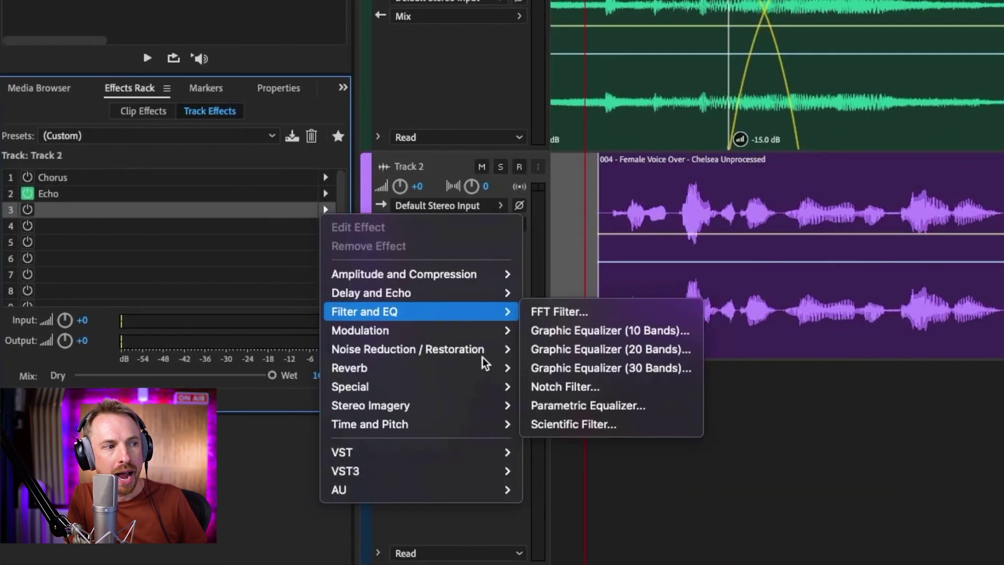
mouse_move(301, 347)
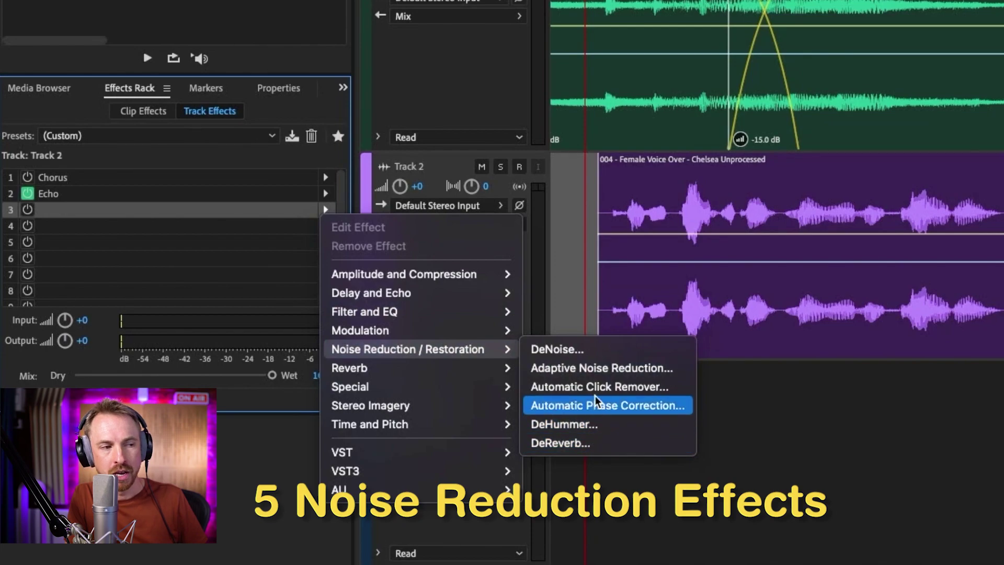